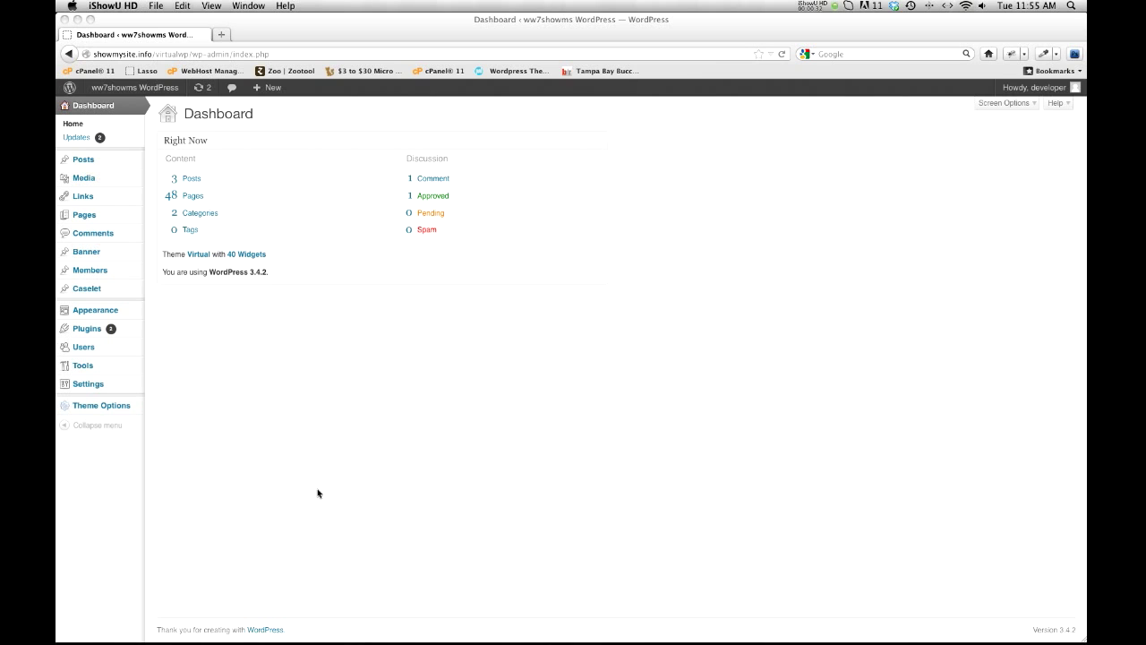
# Step: Open the existing "Practice Areas: Clients" page in the page editor
pyautogui.click(317, 492)
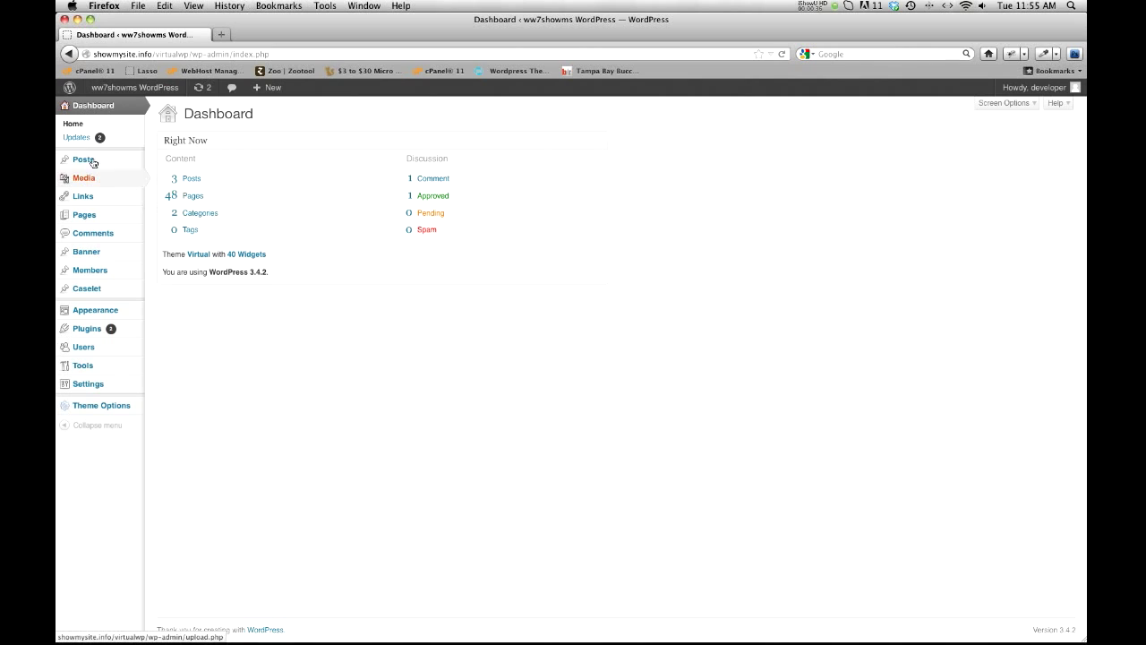
pyautogui.moveTo(94, 217)
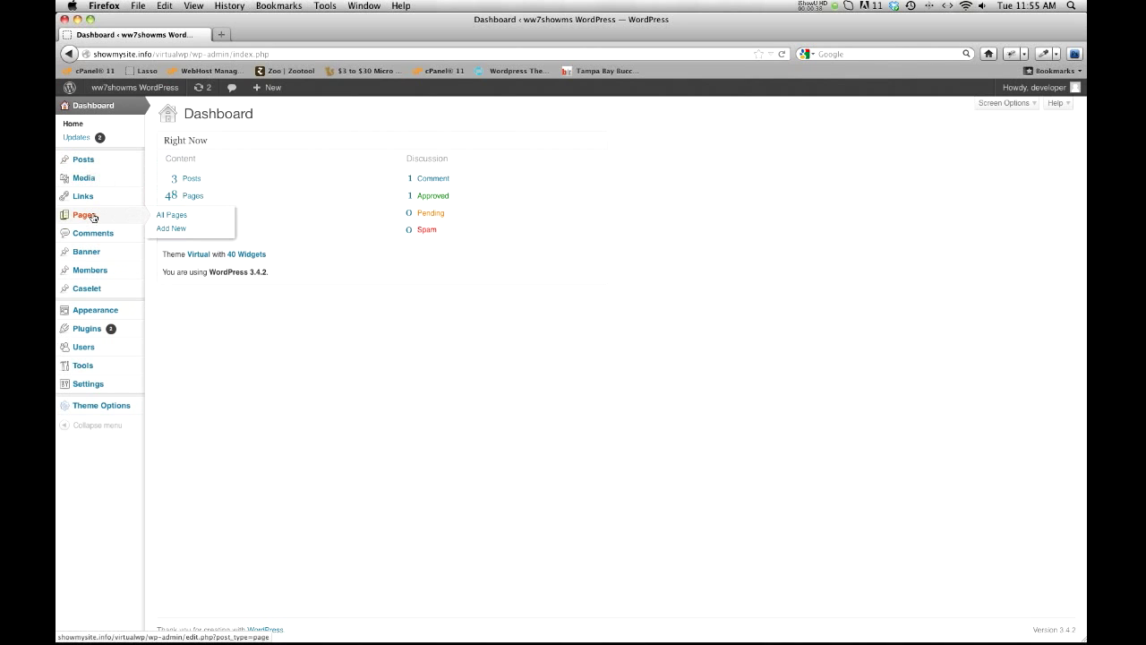
pyautogui.click(172, 217)
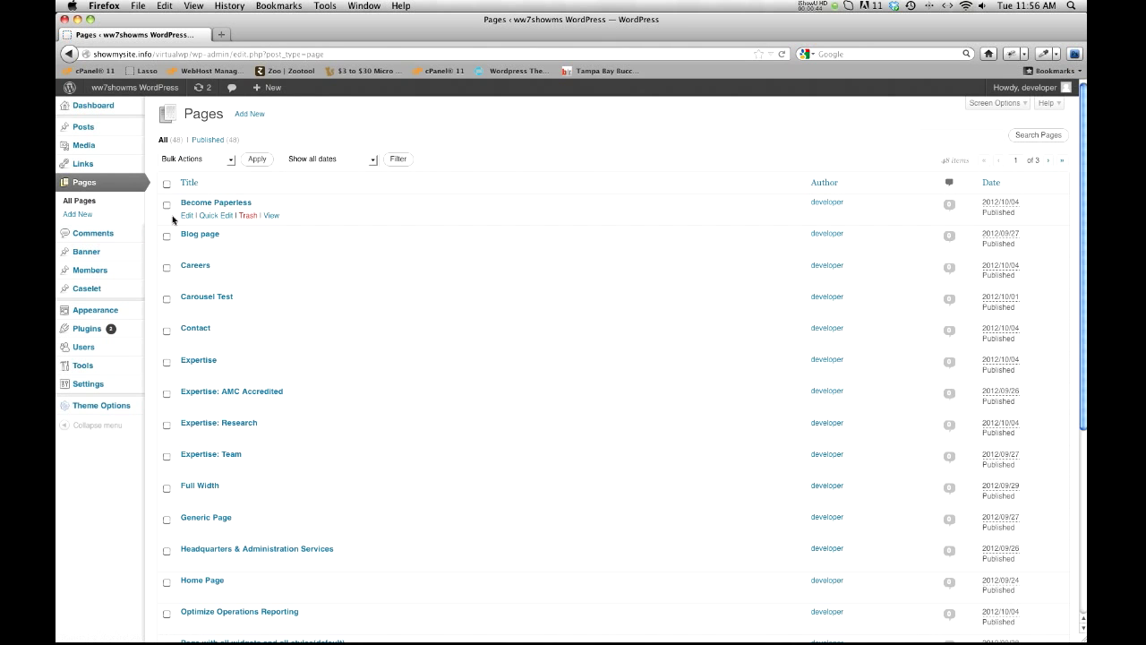
pyautogui.scroll(-5, 313, 342)
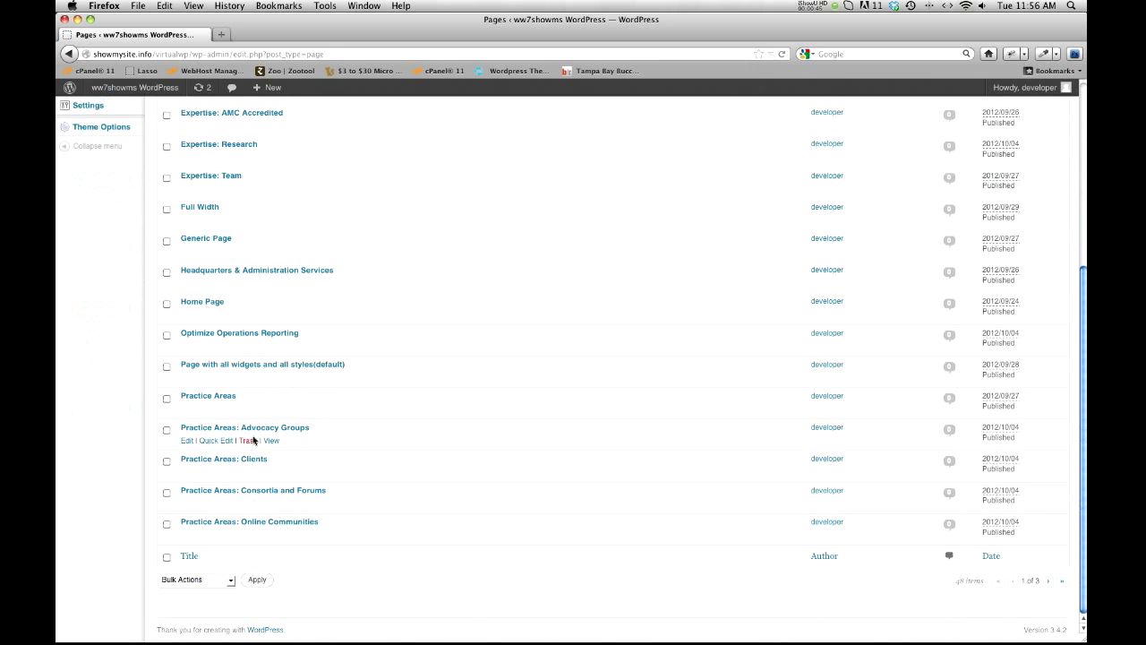
pyautogui.click(230, 463)
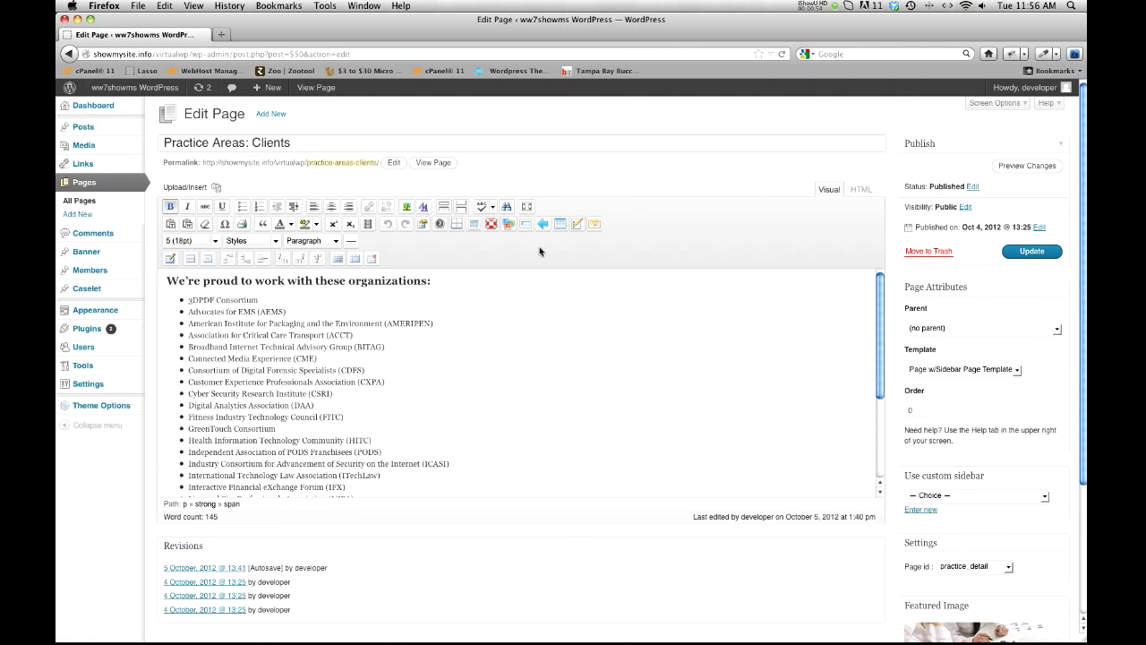
# Step: View the live version of the Practice Areas: Clients page, look over its content and close it
pyautogui.click(434, 163)
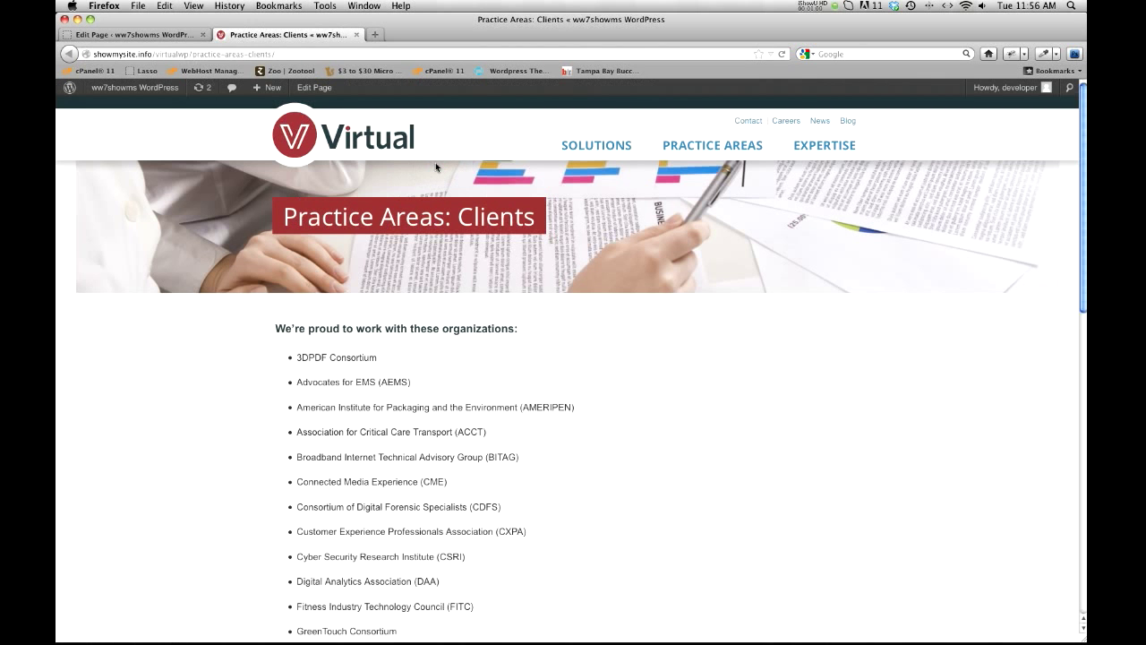
pyautogui.scroll(-10, 543, 246)
pyautogui.scroll(10, 447, 186)
pyautogui.scroll(-5, 445, 307)
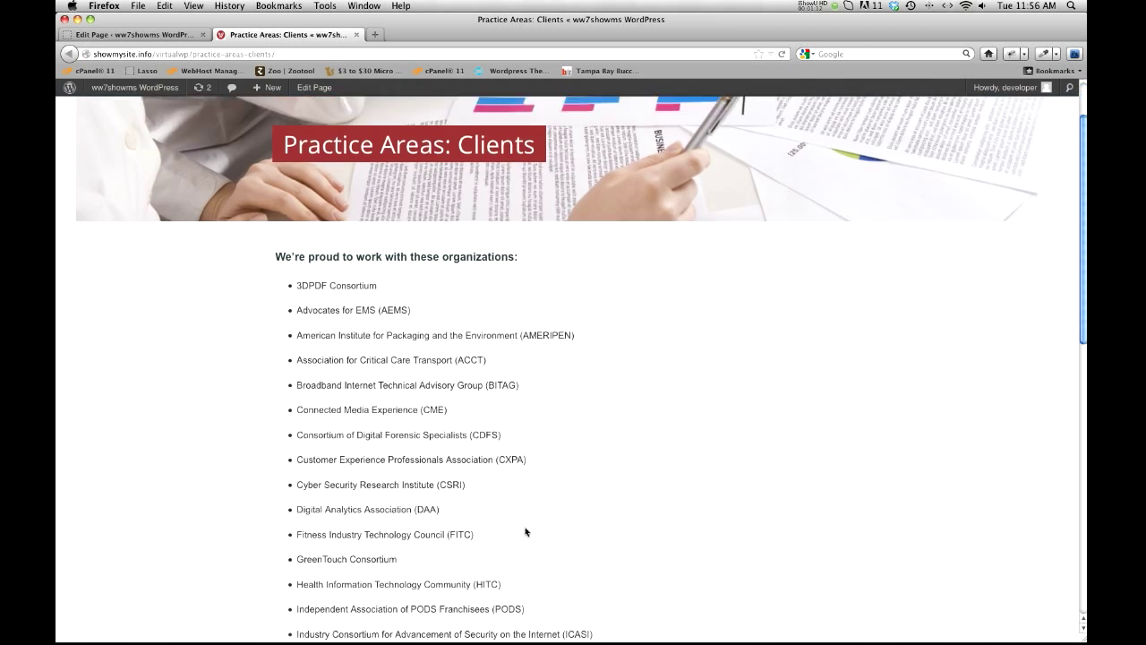
pyautogui.scroll(5, 445, 307)
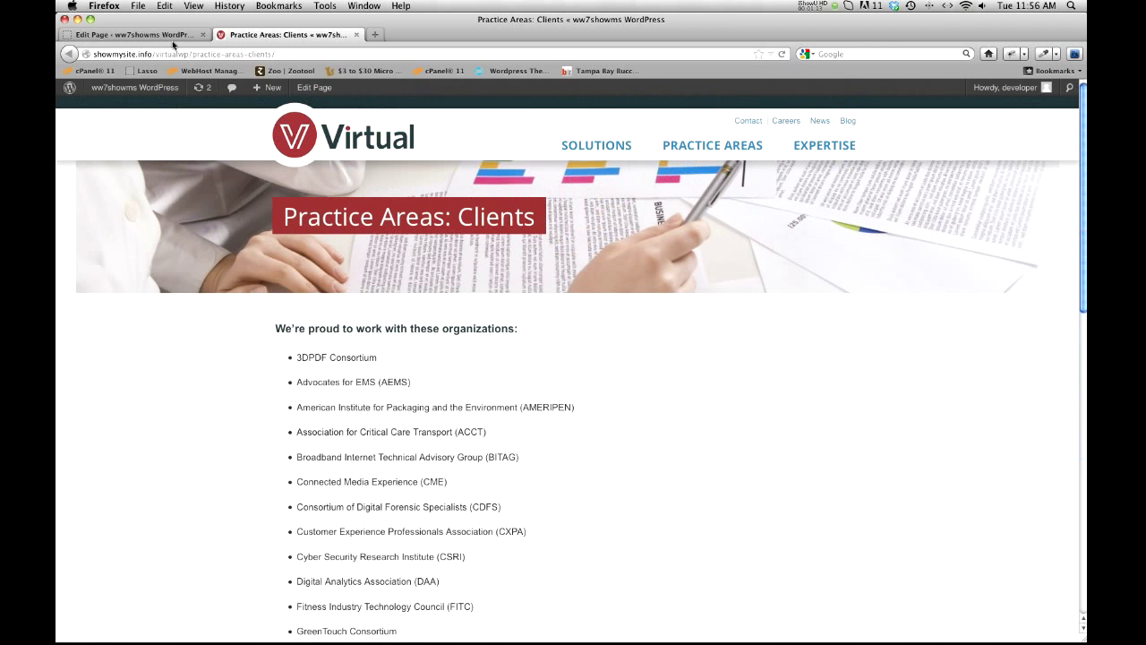
pyautogui.click(356, 34)
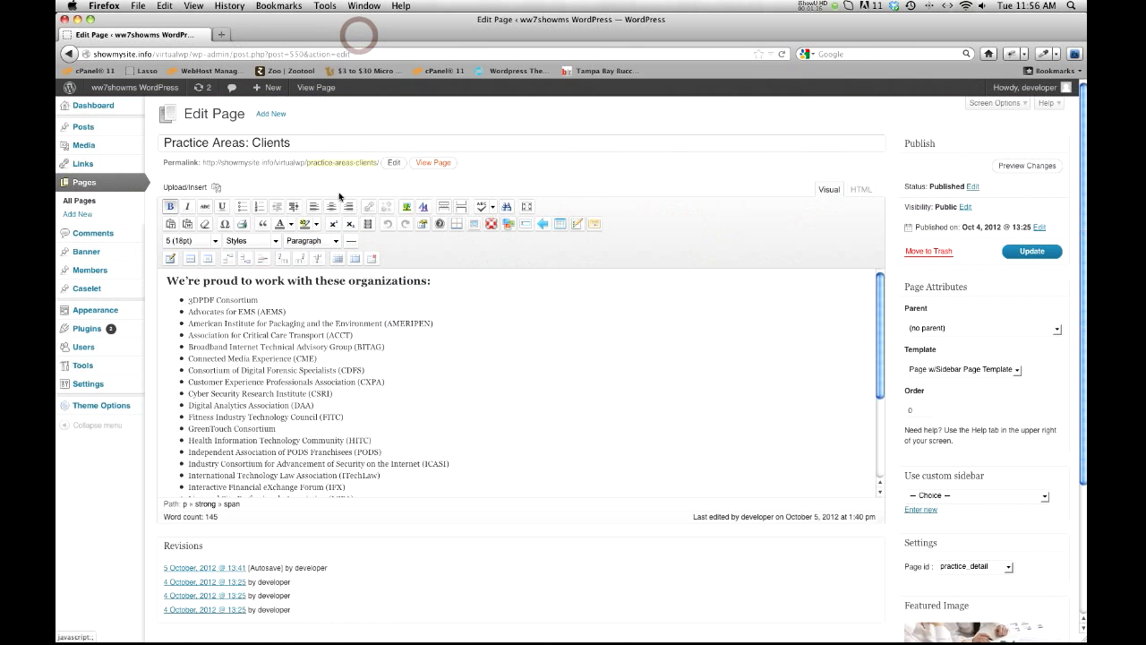
# Step: Create a new page titled "Testing Elements"
pyautogui.click(273, 116)
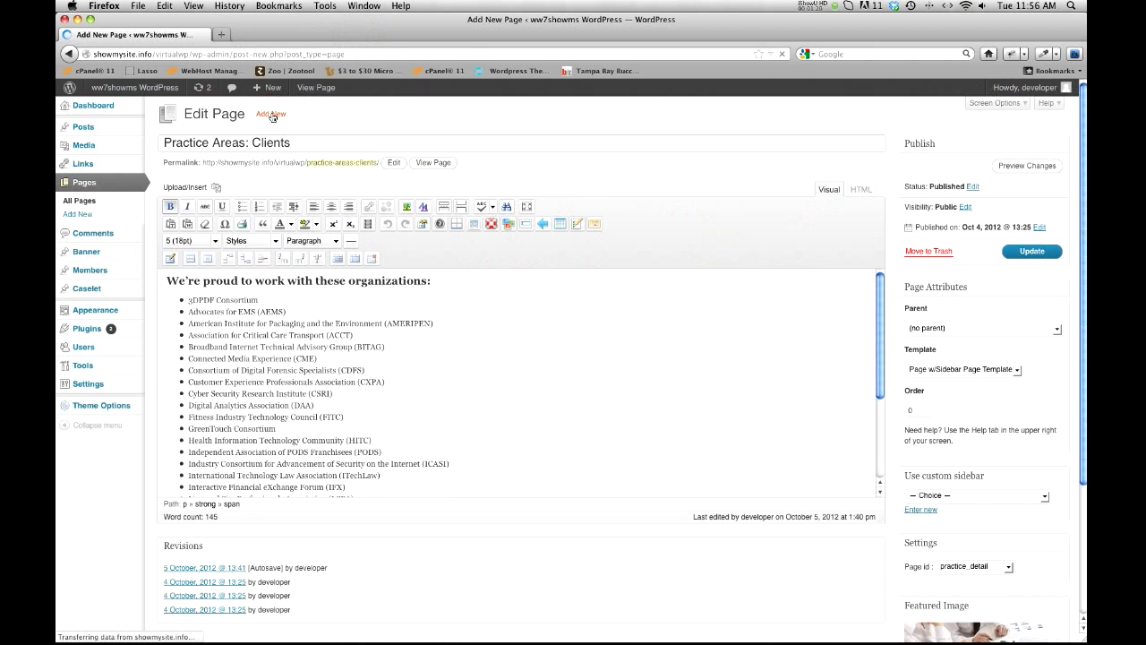
pyautogui.click(238, 141)
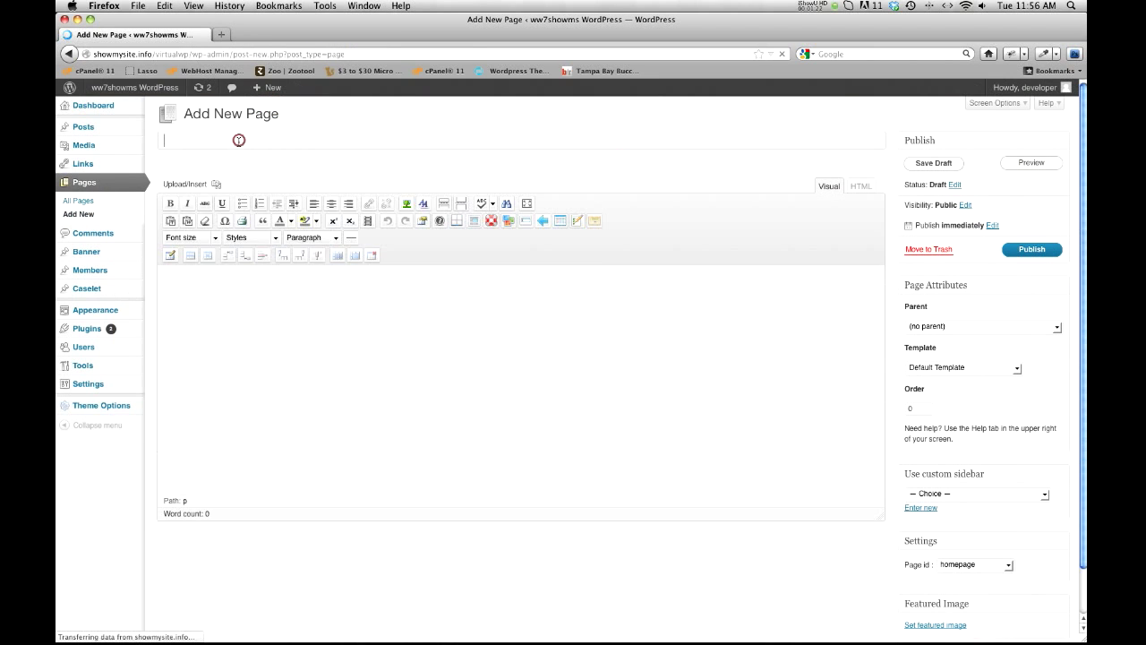
pyautogui.write('Test')
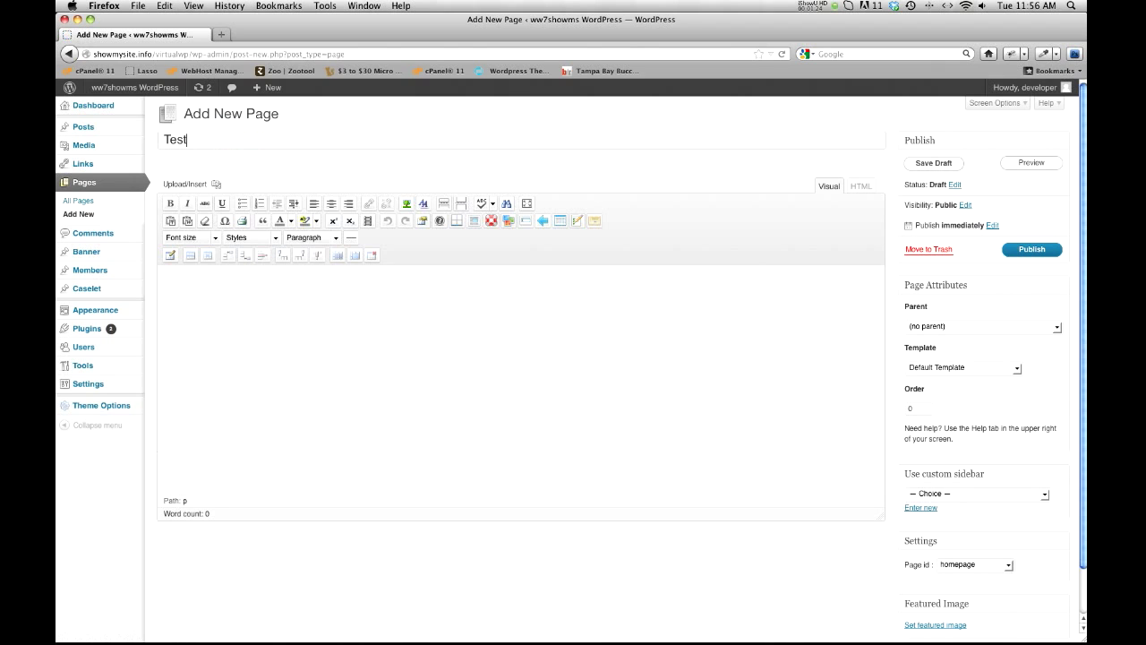
pyautogui.write('ing Elements')
pyautogui.click(418, 334)
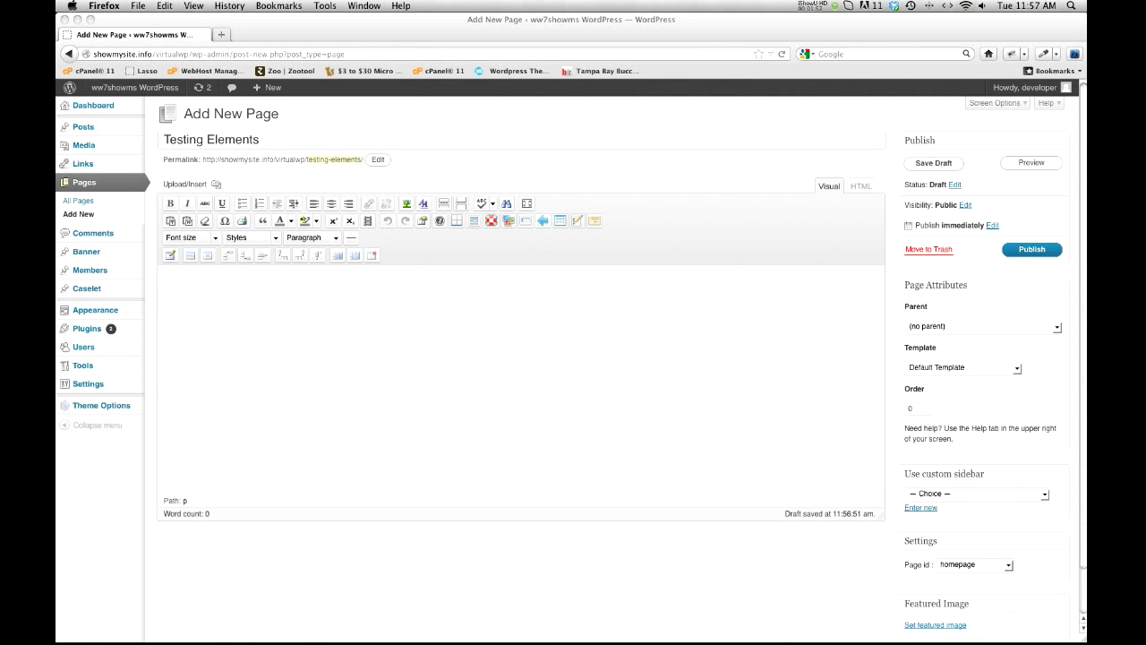
# Step: Paste the Lorem ipsum paragraph twice into the page body as two separate paragraphs
pyautogui.click(245, 316)
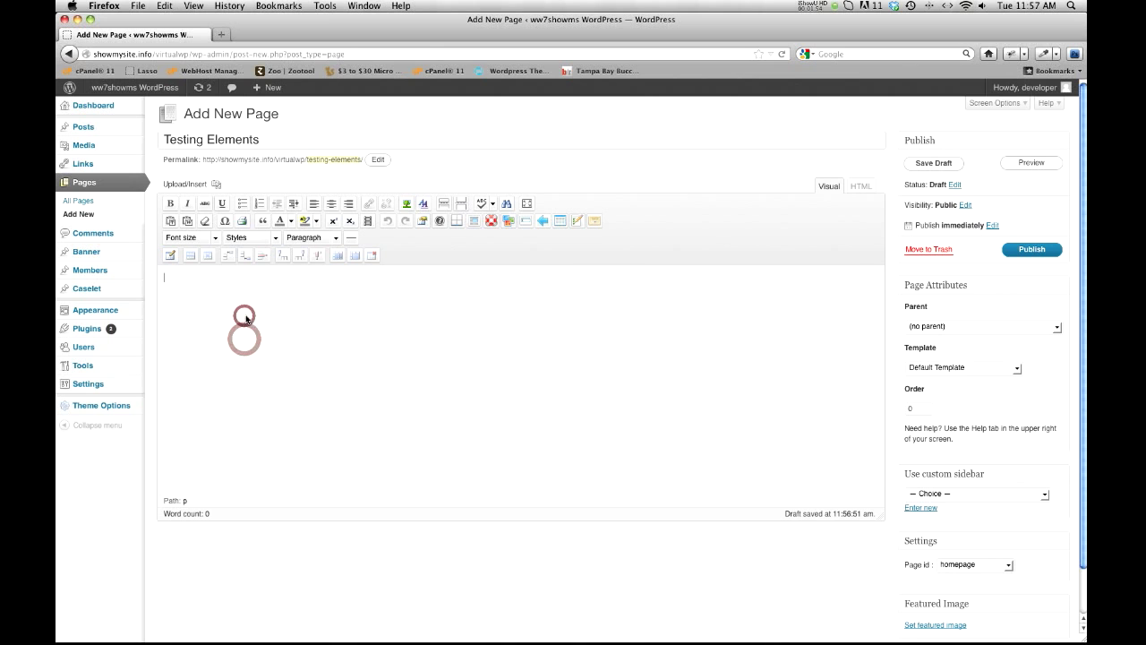
pyautogui.write('Lorem ipsum dolor sit amet, consectetur adipiscing elit. Aliquam dolor felis, malesuada sed eleifend ac, vehicula non dolor. Duis eget neque et lacus blandit convallis vitae congue velit. Phasellus pellentesque tristique est vel elementum. Aliquam luctus eros vitae metus suscipit in elementum leo interdum. Ut vestibulum ligula eget risus tincidunt mollis. Cras convallis sodales nisi, at suscipit orci dapibus sit amet. Praesent pellentesque ullamcorper dictum. Ut iaculis elit sit amet risus adipiscing vitae vehicula lectus faucibus. Sed sed velit eros. Sed eget sapien augue. Integer vitae nisi pretium nisl mattis auctor.')
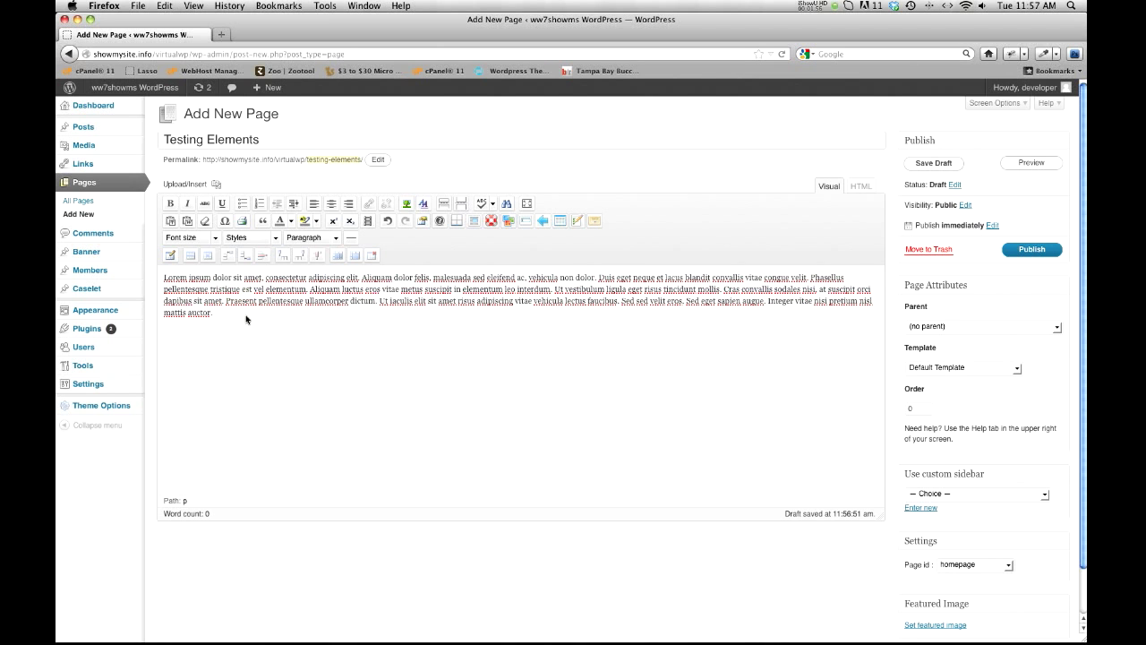
pyautogui.write('Lorem ipsum dolor sit amet, consectetur adipiscing elit. Aliquam dolor felis, malesuada sed eleifend ac, vehicula non dolor. Duis eget neque et lacus blandit convallis vitae congue velit. Phasellus pellentesque tristique est vel elementum. Aliquam luctus eros vitae metus suscipit in elementum leo interdum. Ut vestibulum ligula eget risus tincidunt mollis. Cras convallis sodales nisi, at suscipit orci dapibus sit amet. Praesent pellentesque ullamcorper dictum. Ut iaculis elit sit amet risus adipiscing vitae vehicula lectus faucibus. Sed sed velit eros. Sed eget sapien augue. Integer vitae nisi pretium nisl mattis auctor.')
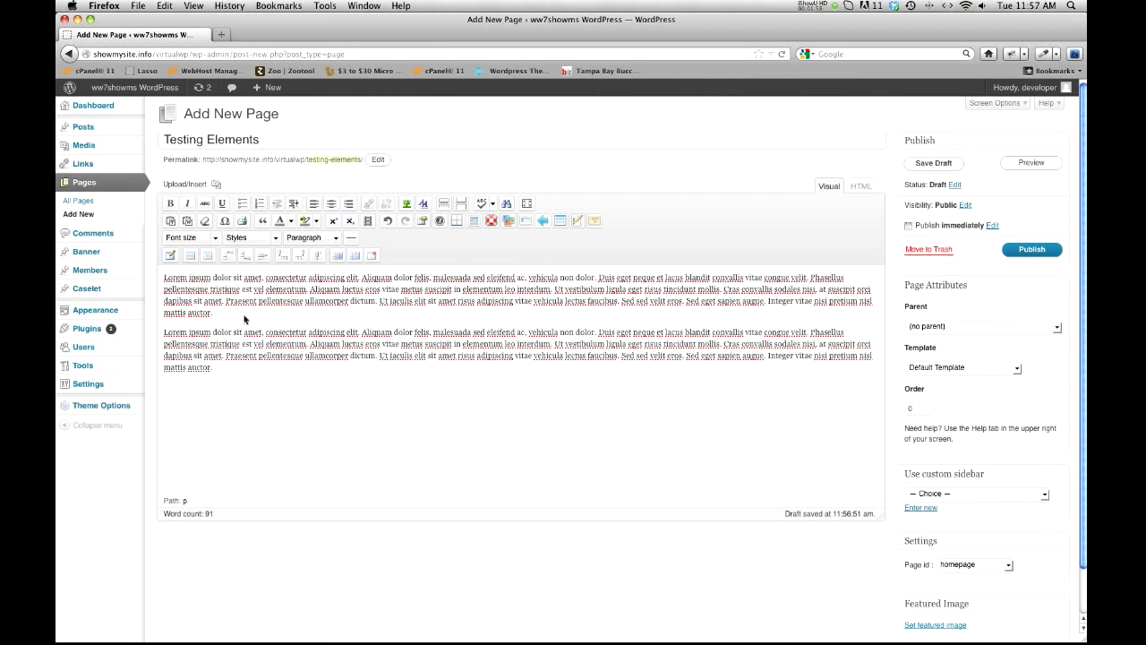
# Step: Add the line "A Title Goes Here" above the first paragraph, with no empty line beneath it
pyautogui.click(163, 280)
pyautogui.press('Return')
pyautogui.write('A tit')
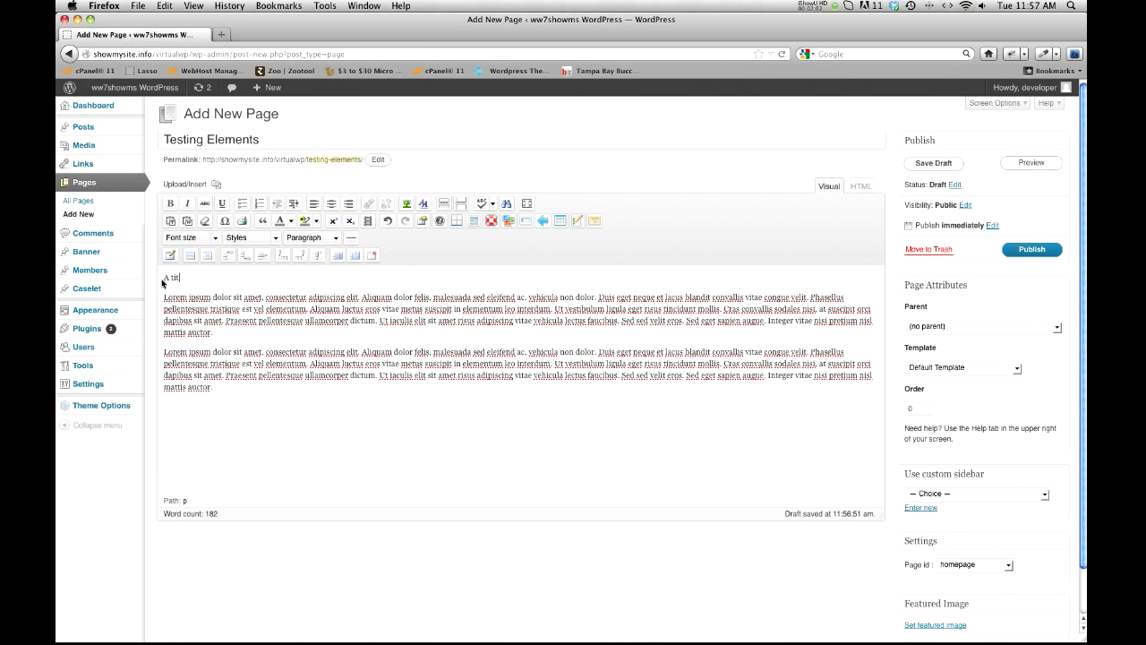
pyautogui.press('BackSpace')
pyautogui.press('BackSpace')
pyautogui.press('BackSpace')
pyautogui.write('Title')
pyautogui.press('Return')
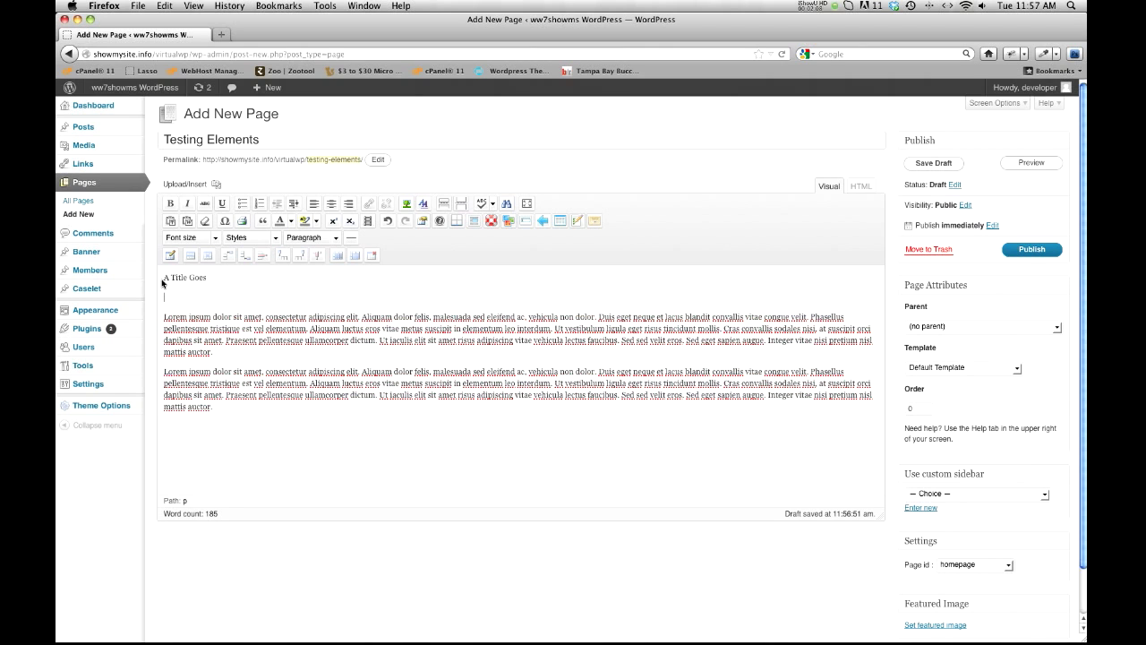
pyautogui.press('BackSpace')
pyautogui.write('GoeHere')
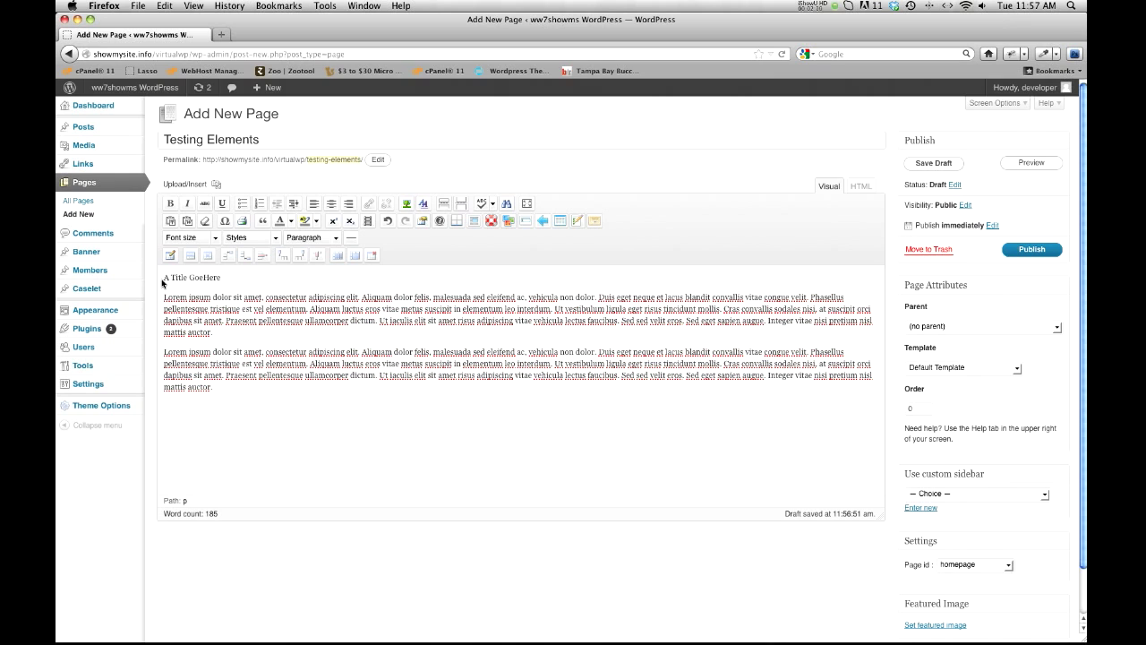
pyautogui.press('Return')
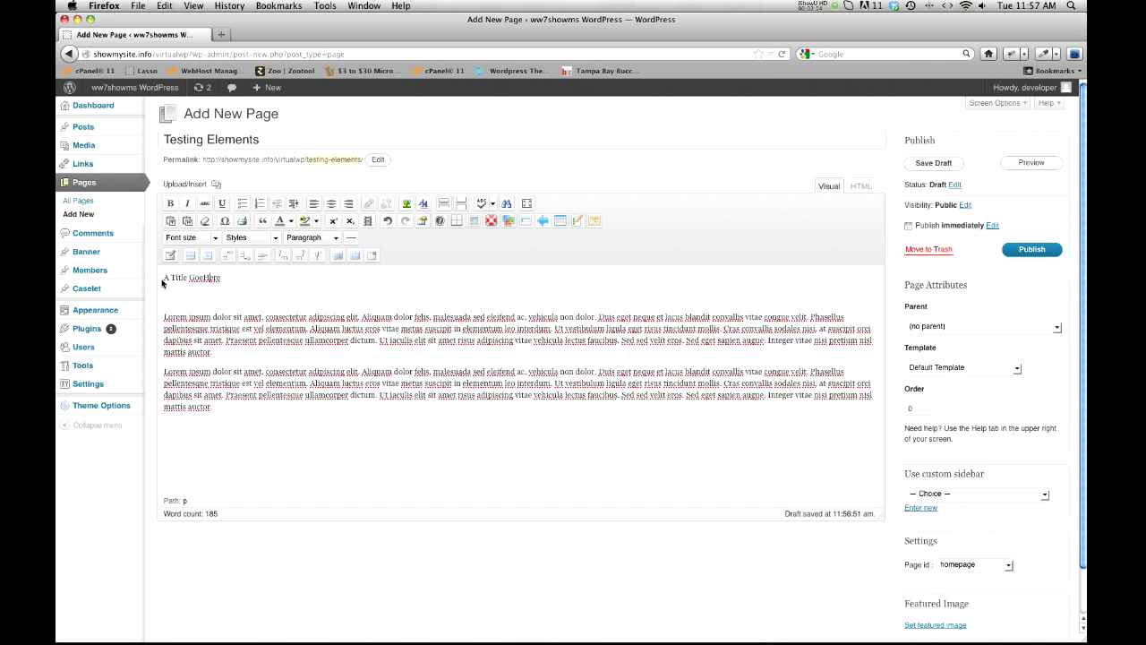
pyautogui.write('s')
pyautogui.press('BackSpace')
pyautogui.write('s')
pyautogui.click(173, 305)
pyautogui.press('BackSpace')
# Step: Format the "A Title Goes Here" line as Heading 3
pyautogui.moveTo(226, 277); pyautogui.dragTo(158, 280)
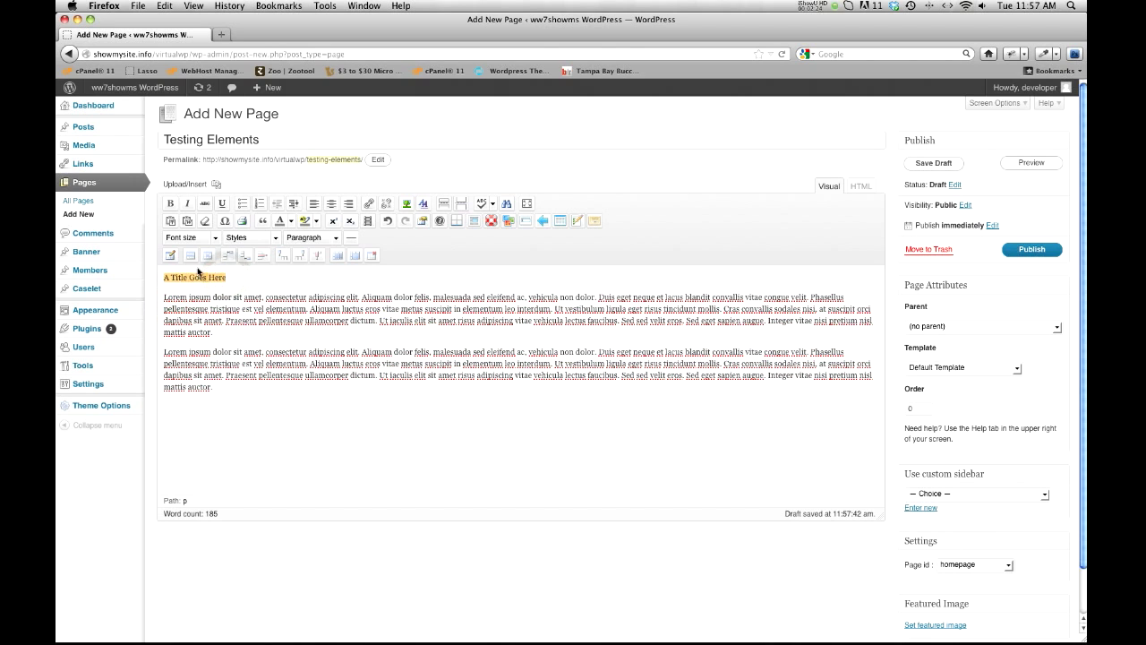
pyautogui.click(334, 238)
pyautogui.scroll(-3, 336, 304)
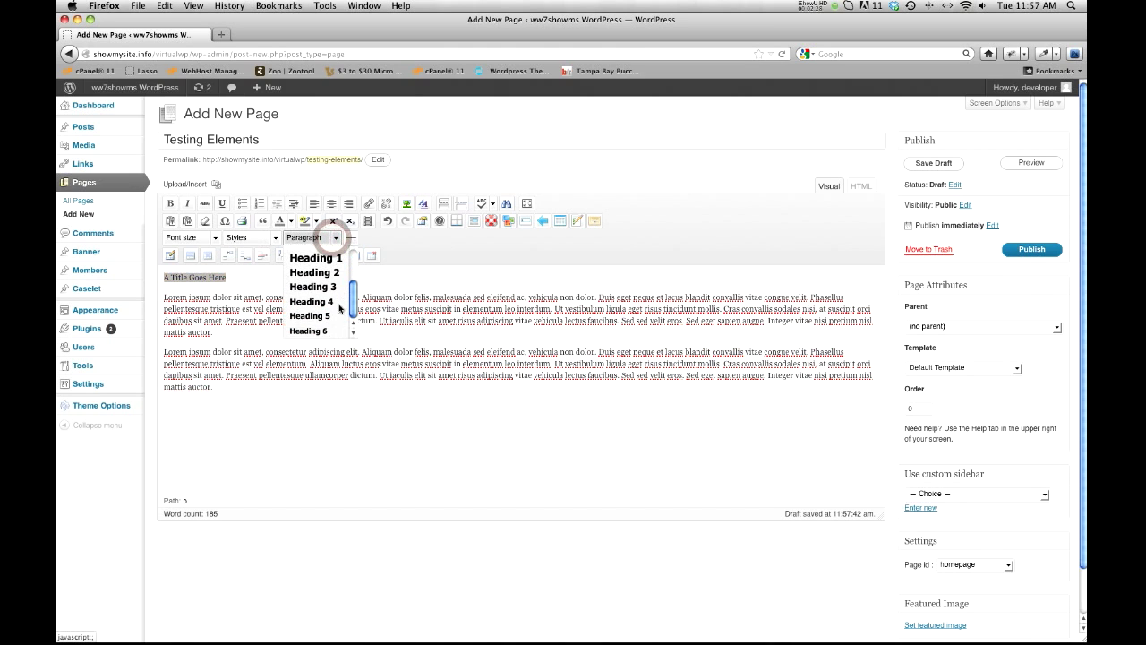
pyautogui.click(327, 288)
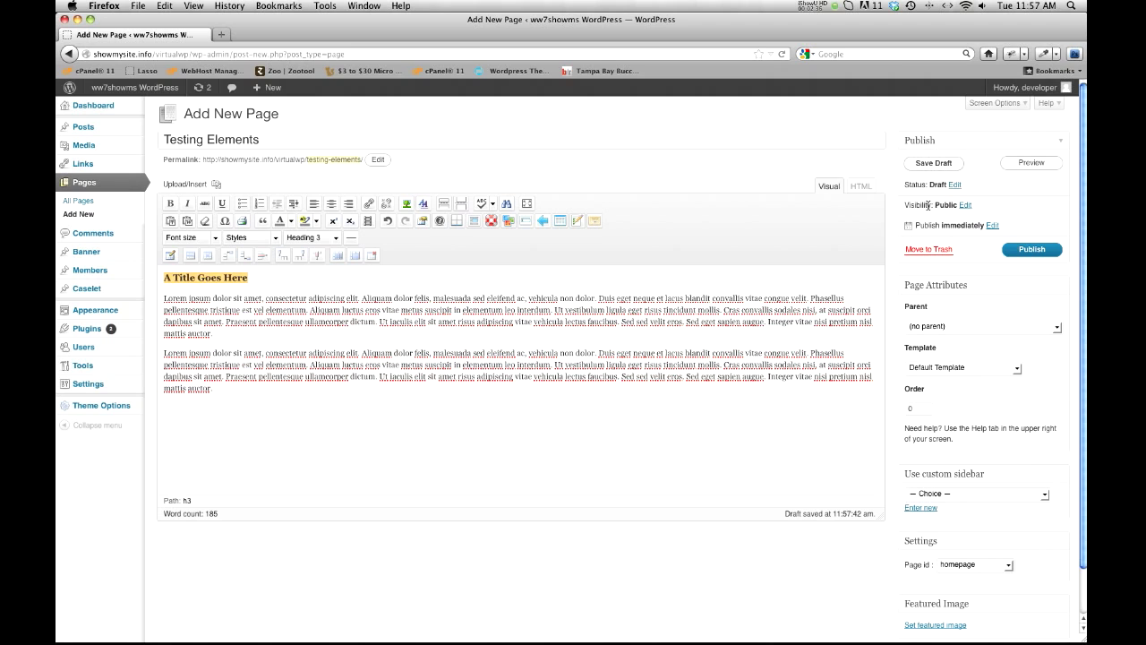
# Step: Publish the Testing Elements page and view its live version to check how the heading is styled
pyautogui.click(1023, 251)
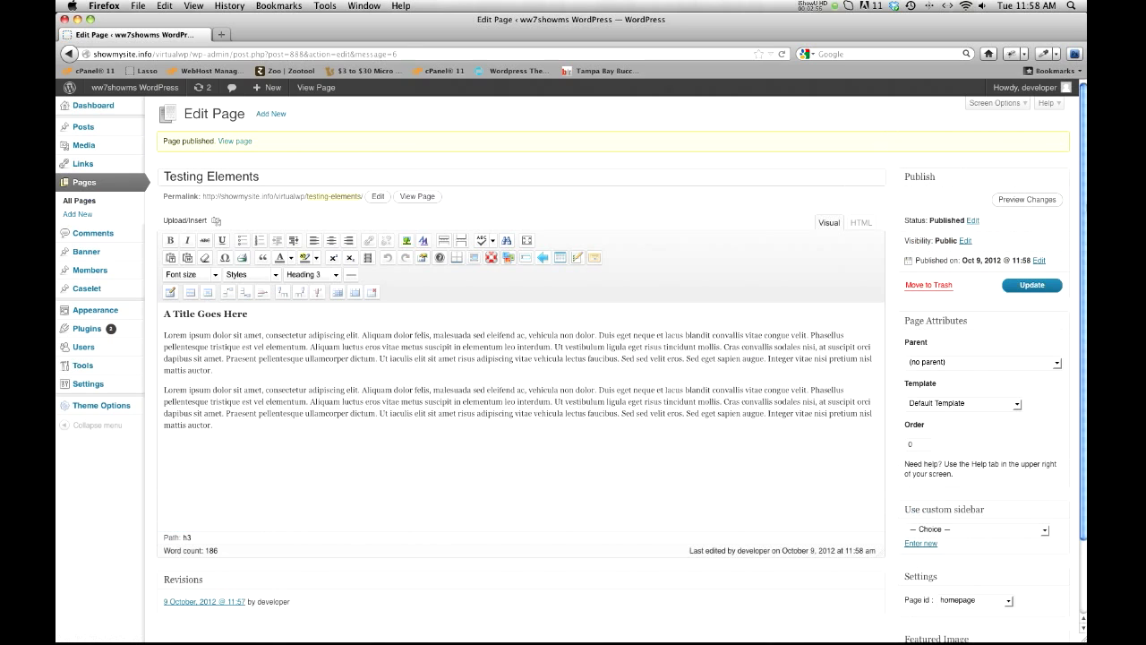
pyautogui.click(417, 196)
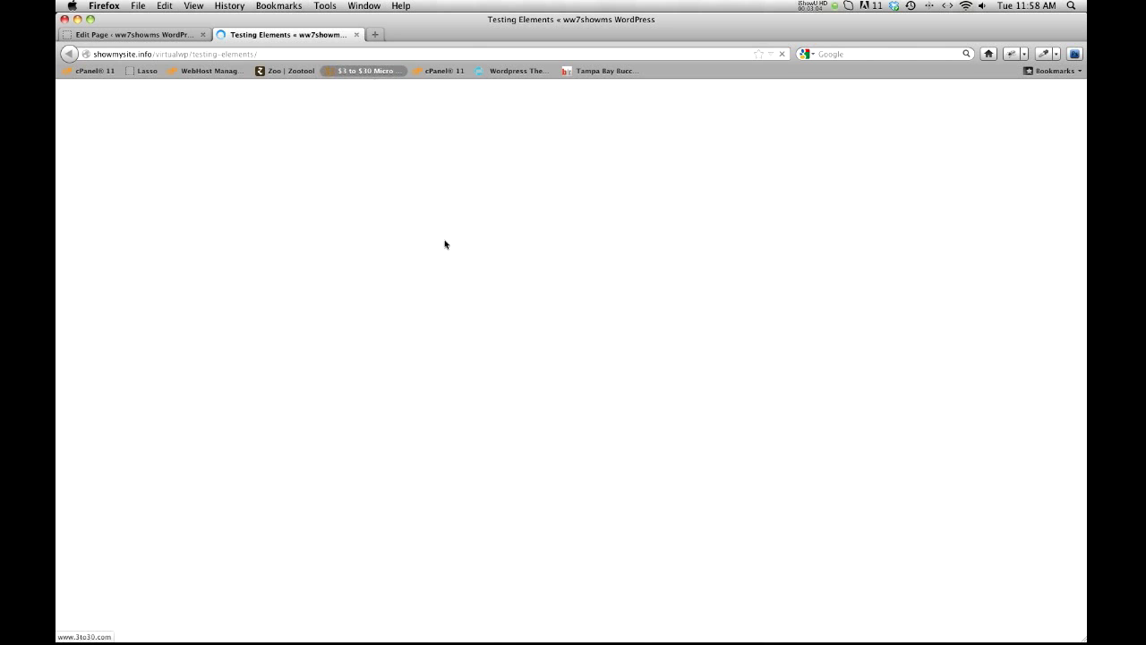
pyautogui.click(176, 35)
pyautogui.click(239, 36)
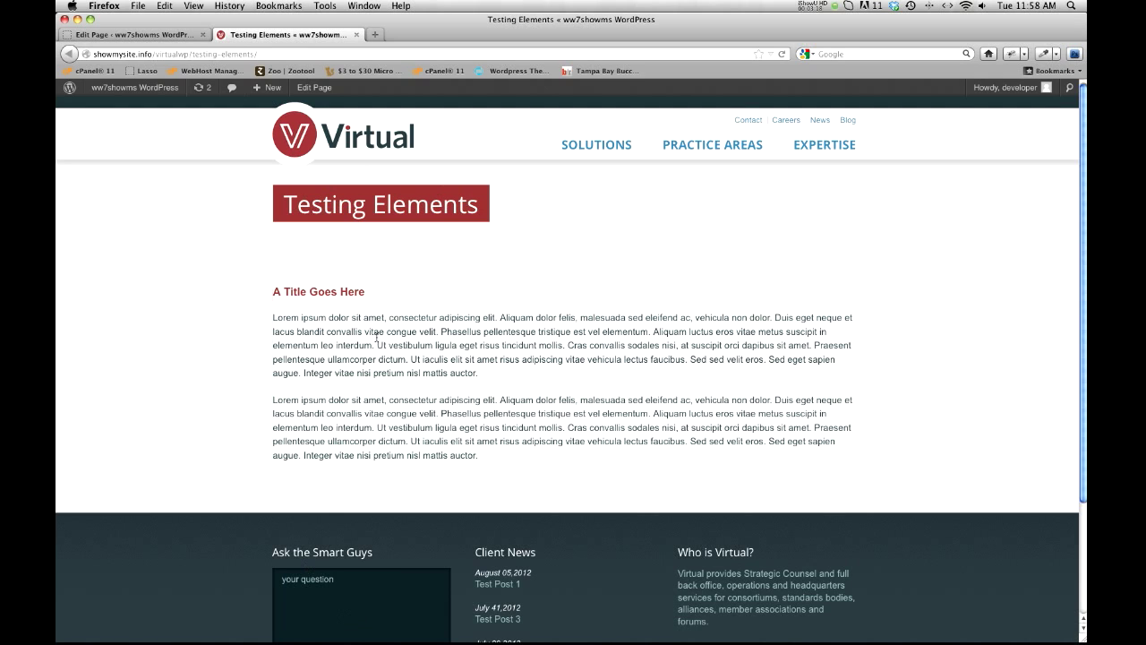
pyautogui.moveTo(366, 295); pyautogui.dragTo(272, 296)
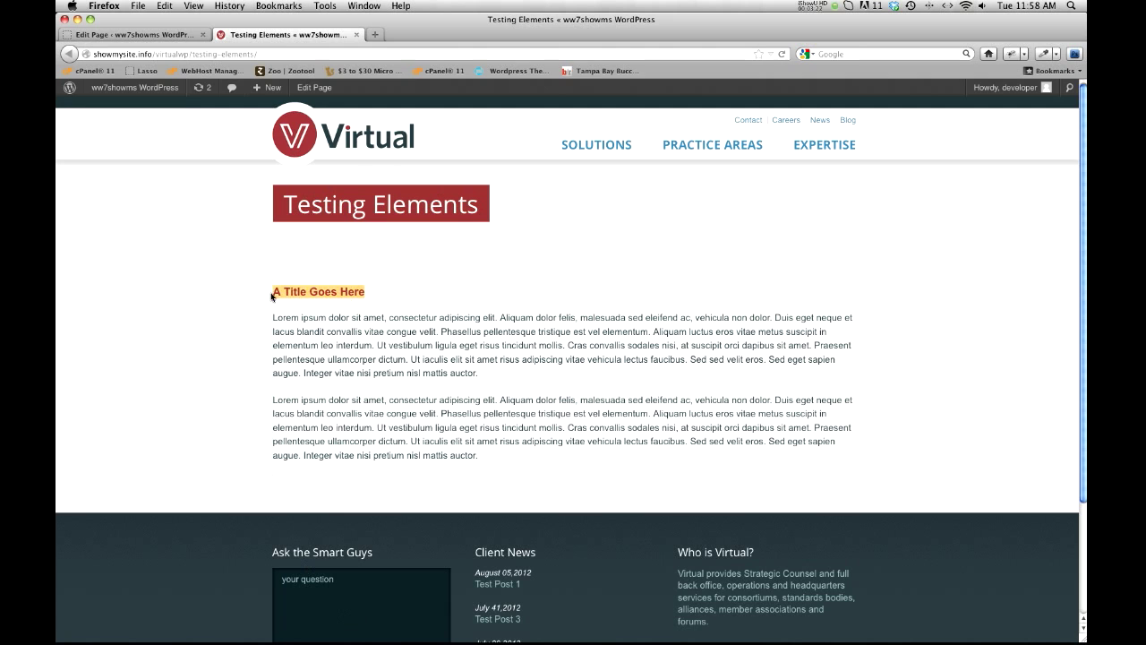
# Step: Set the solutions_hero image from page 3 of the Media Library as the featured image of the Testing Elements page
pyautogui.click(146, 34)
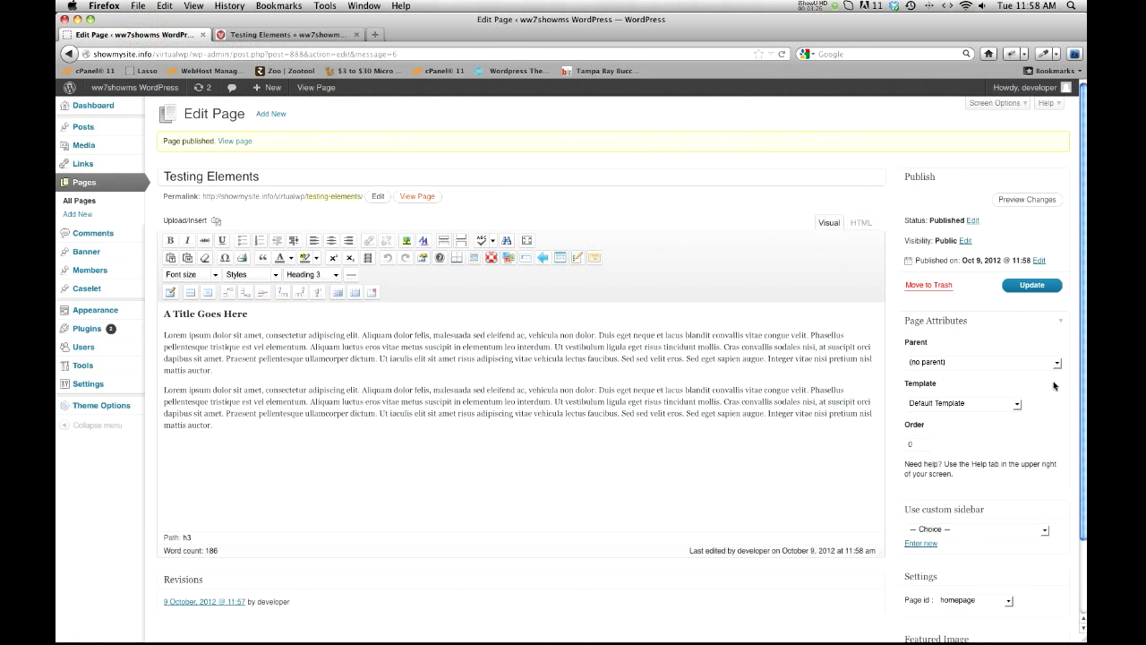
pyautogui.scroll(-2, 1054, 385)
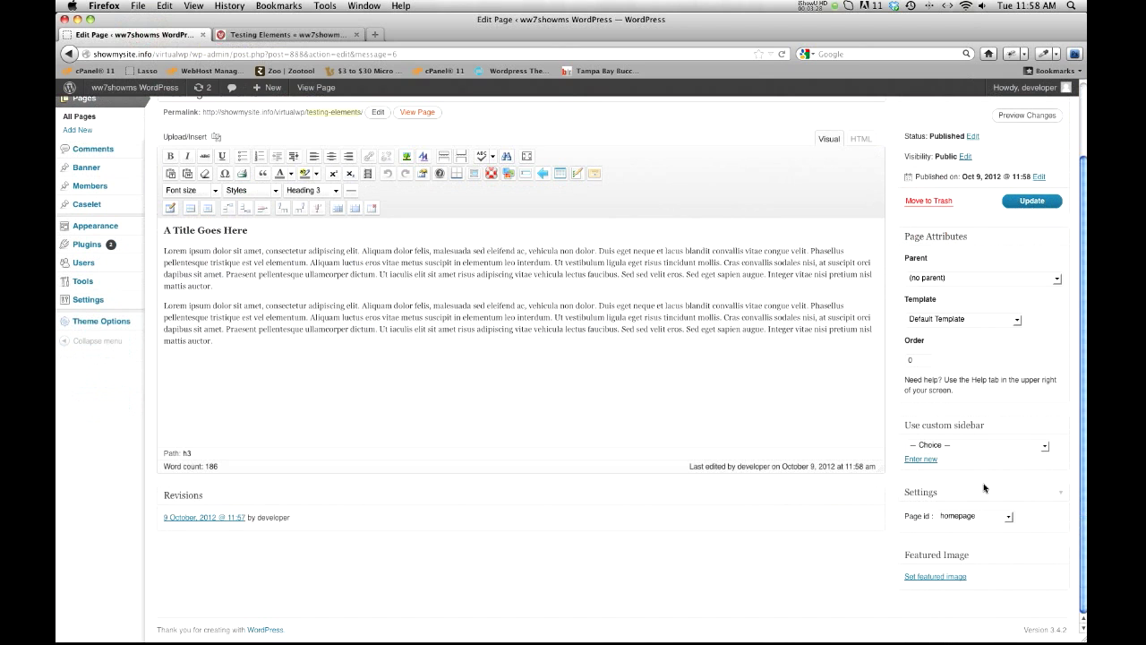
pyautogui.click(943, 581)
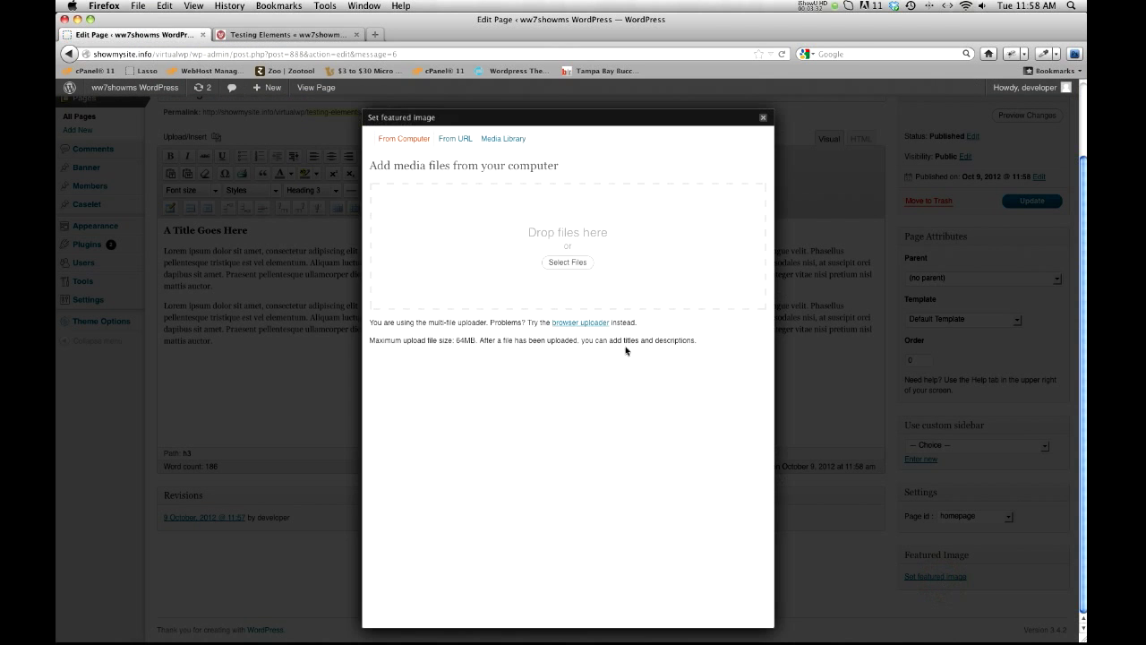
pyautogui.click(499, 142)
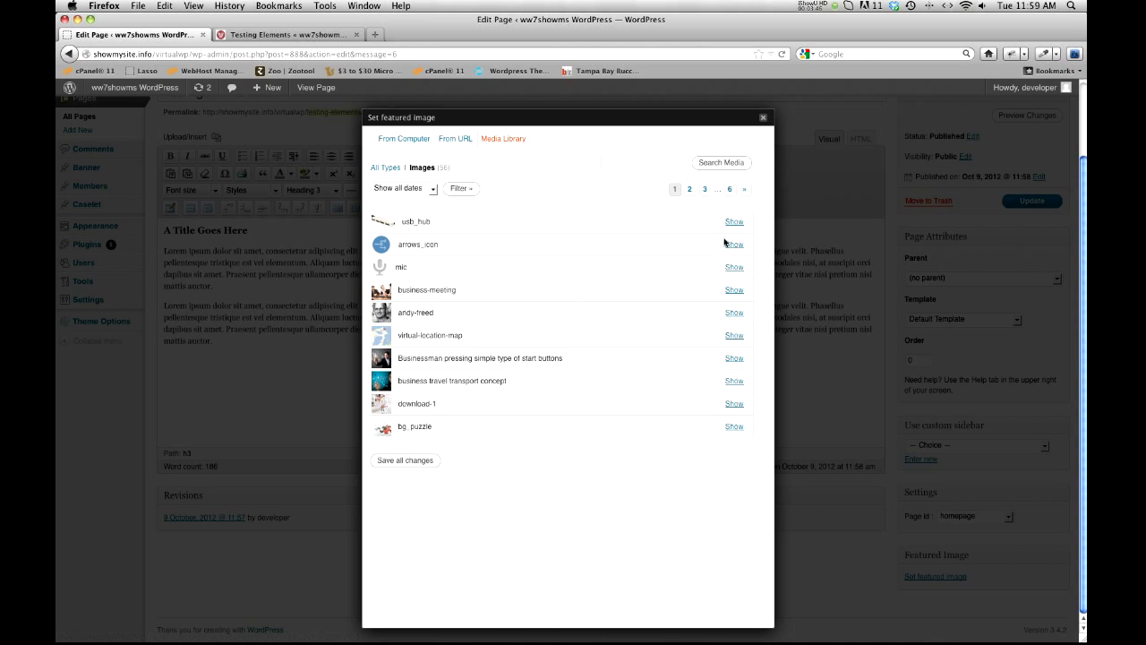
pyautogui.click(691, 190)
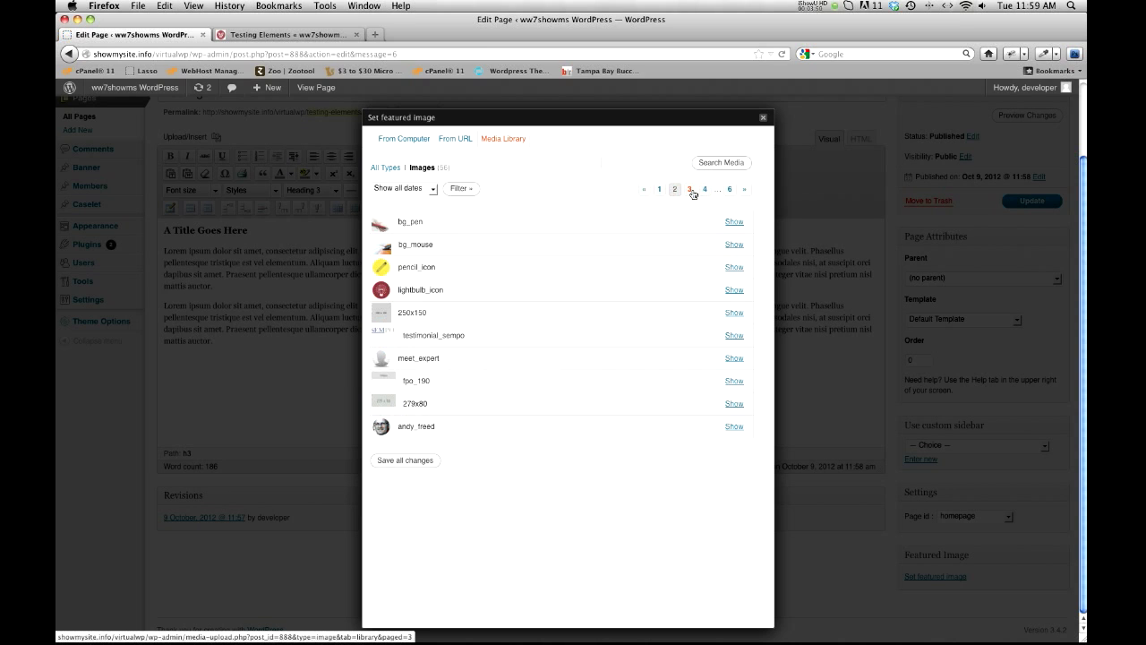
pyautogui.click(689, 191)
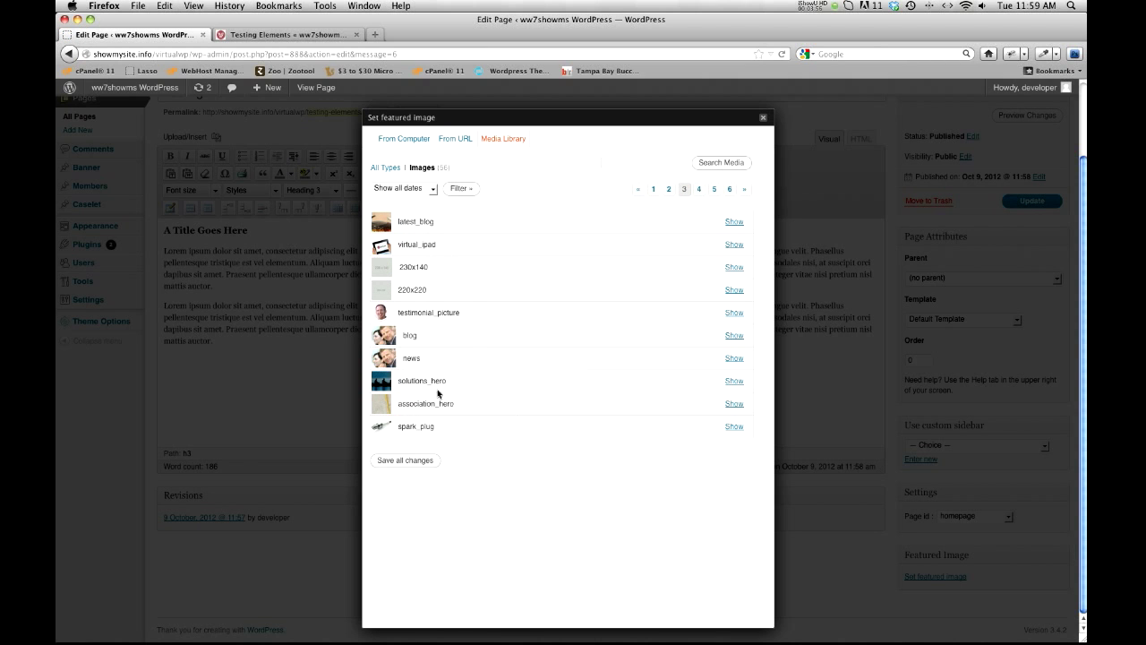
pyautogui.click(732, 384)
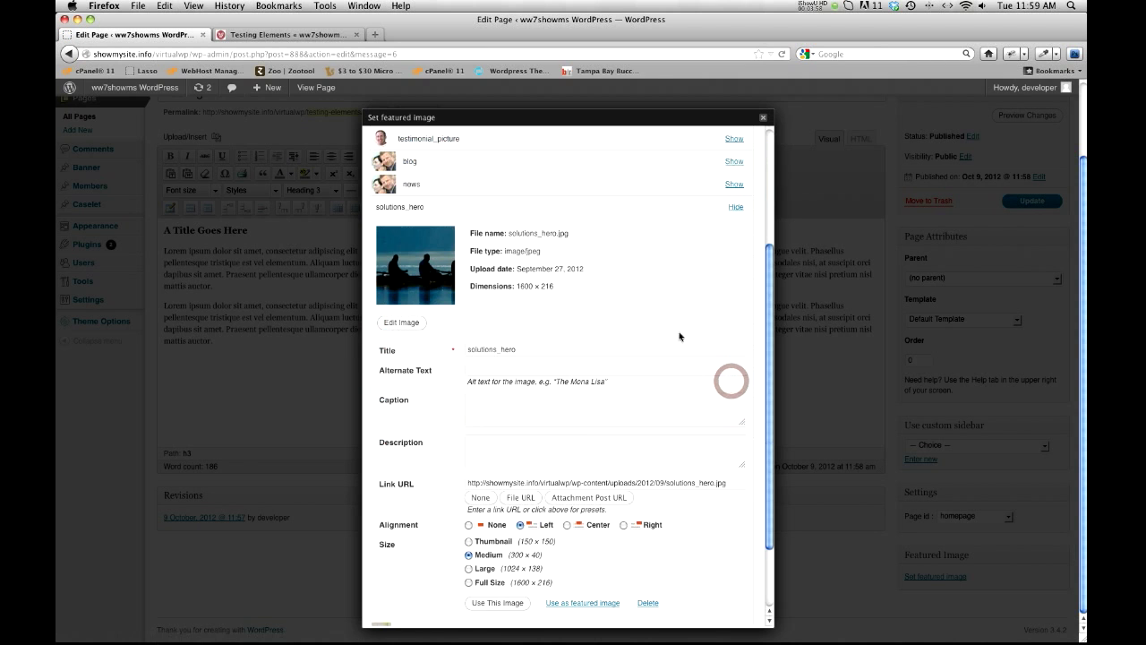
pyautogui.scroll(-2, 459, 479)
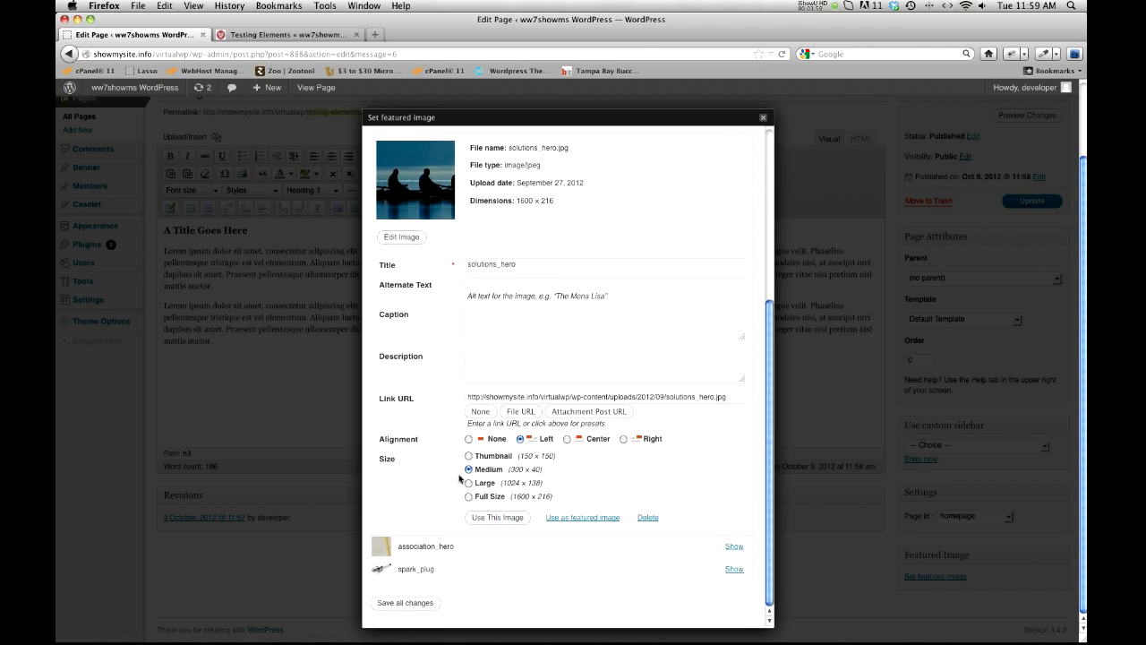
pyautogui.click(559, 518)
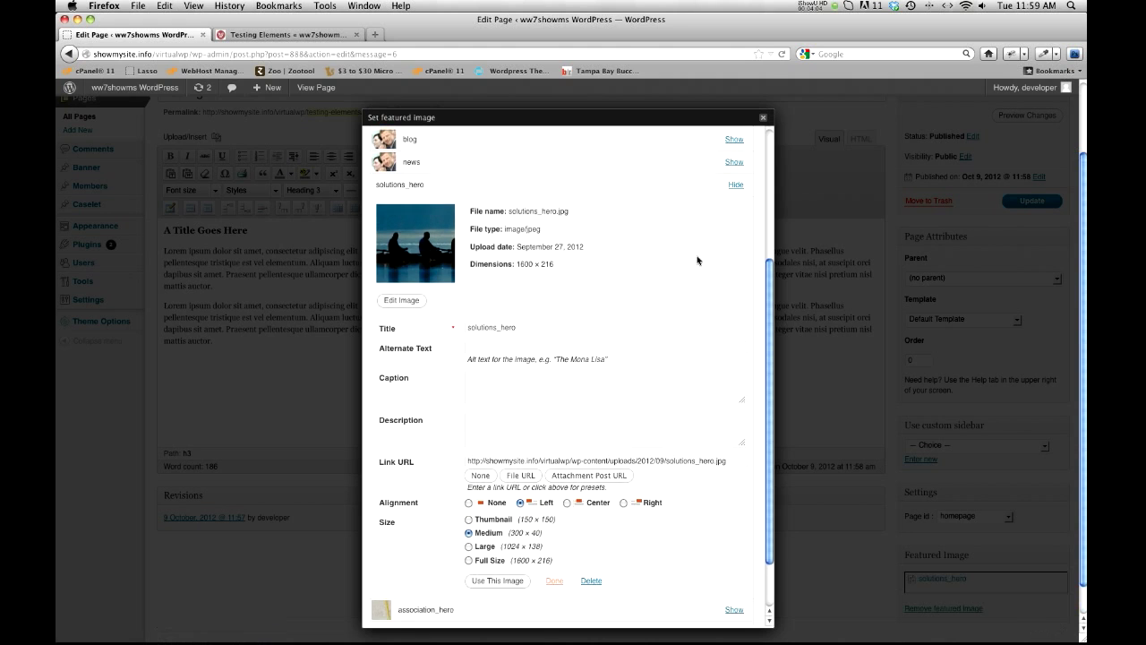
pyautogui.scroll(-2, 695, 255)
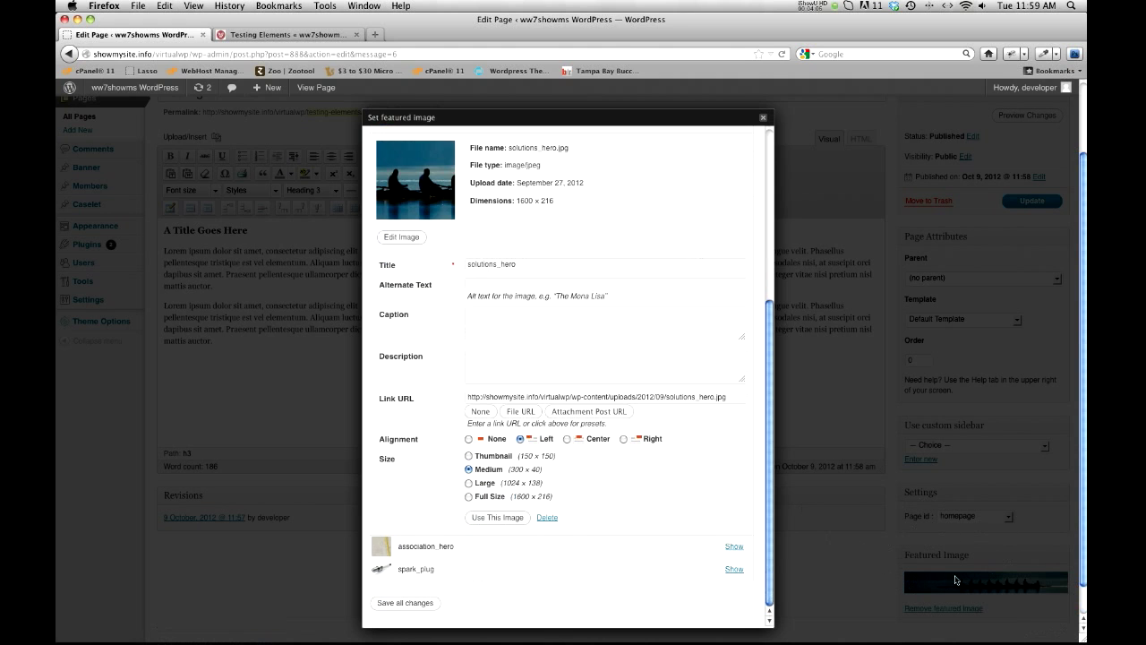
pyautogui.click(763, 120)
# Step: Update the page and reload its live version to check for the featured image
pyautogui.click(1020, 206)
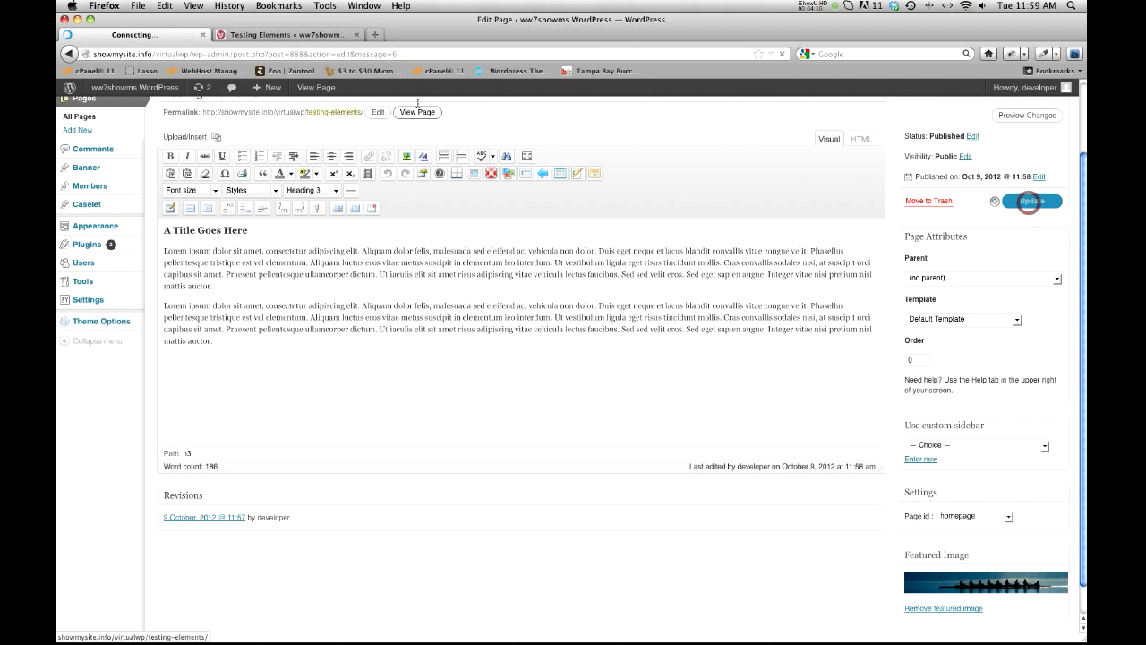
pyautogui.click(289, 34)
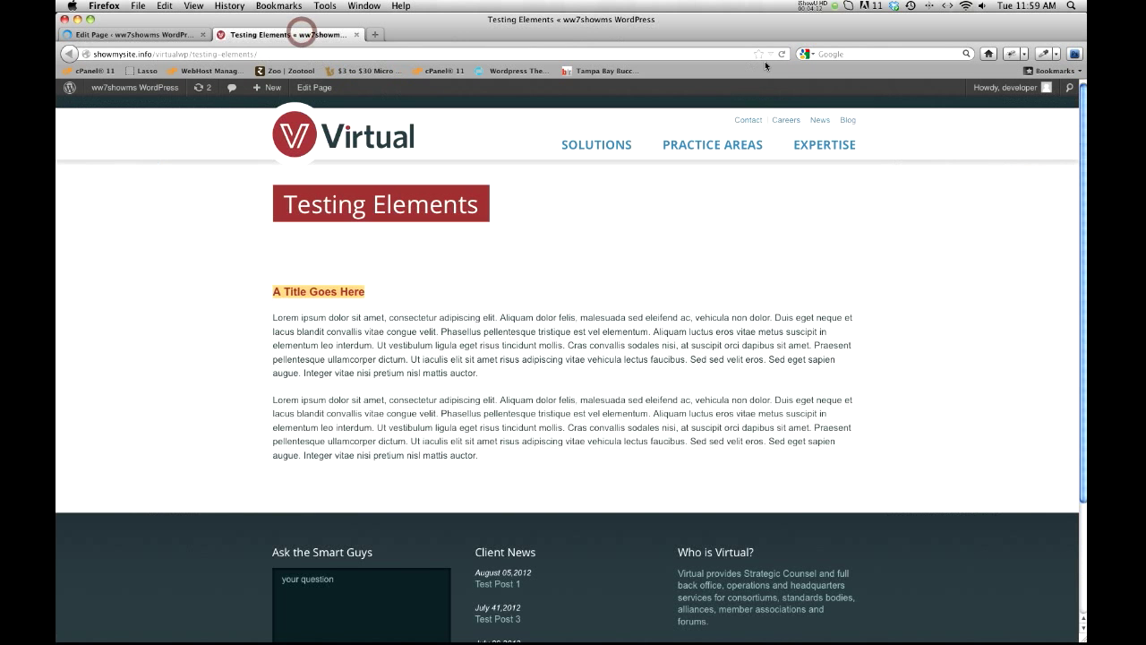
pyautogui.click(780, 55)
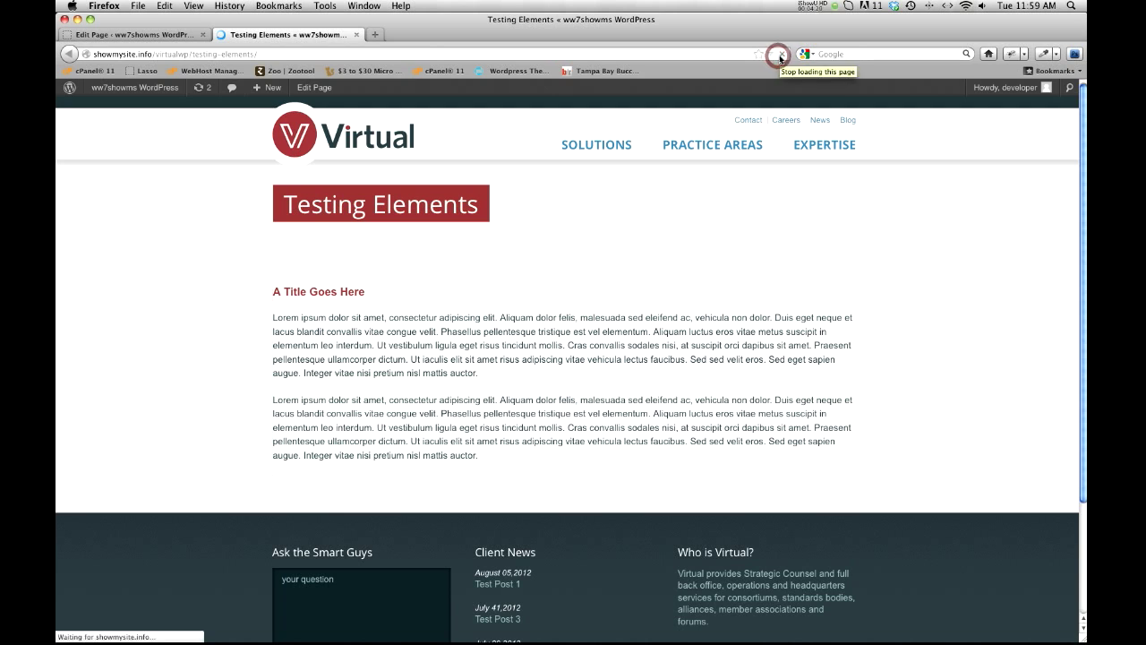
pyautogui.click(780, 56)
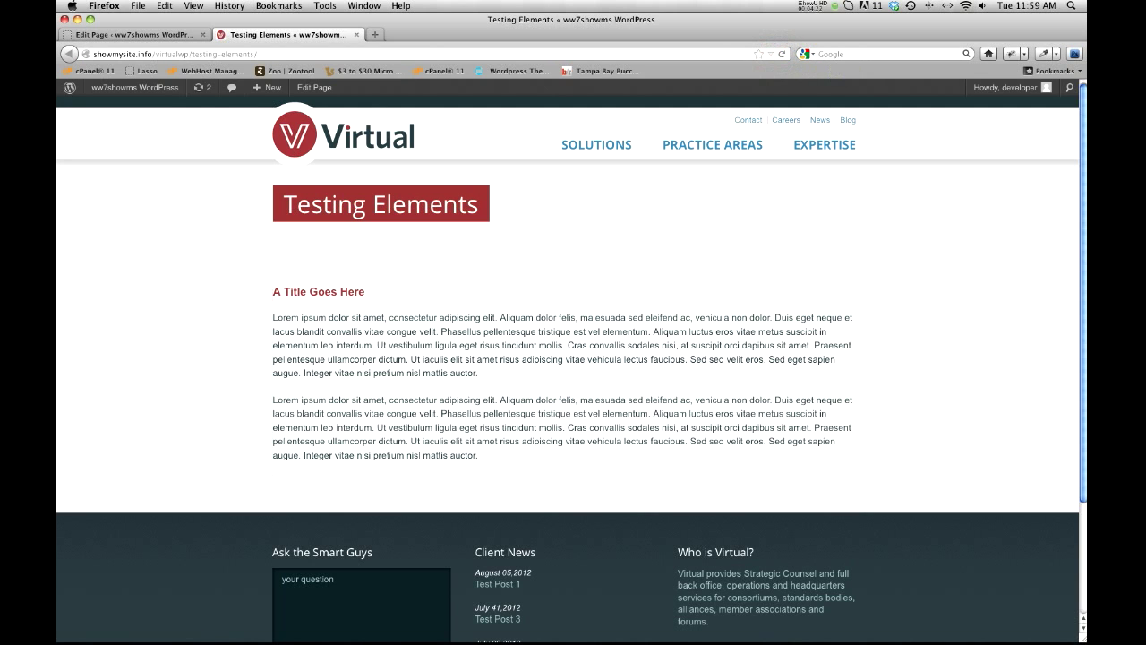
# Step: Set the Page id of the Testing Elements page to solutions
pyautogui.click(177, 36)
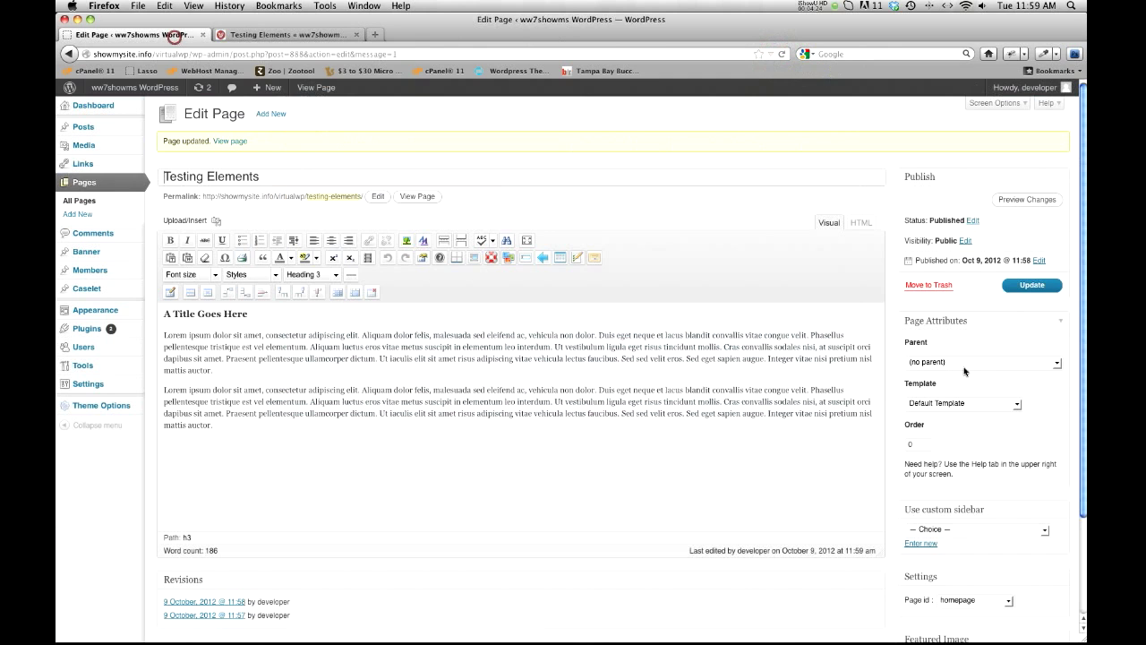
pyautogui.scroll(-2, 1006, 578)
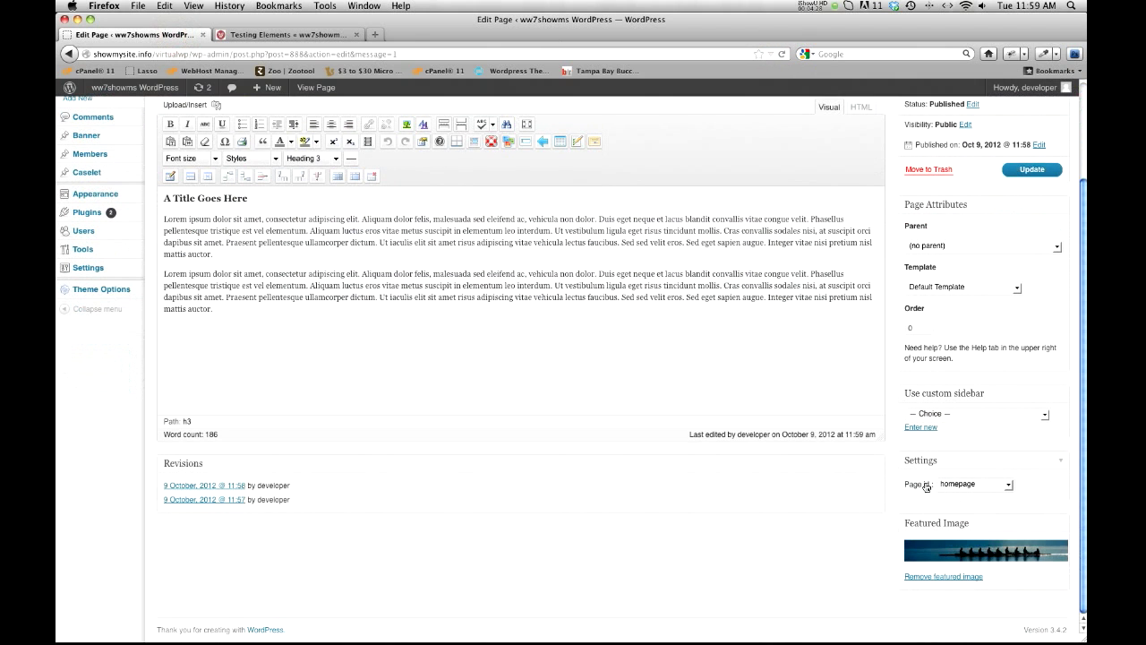
pyautogui.click(1007, 486)
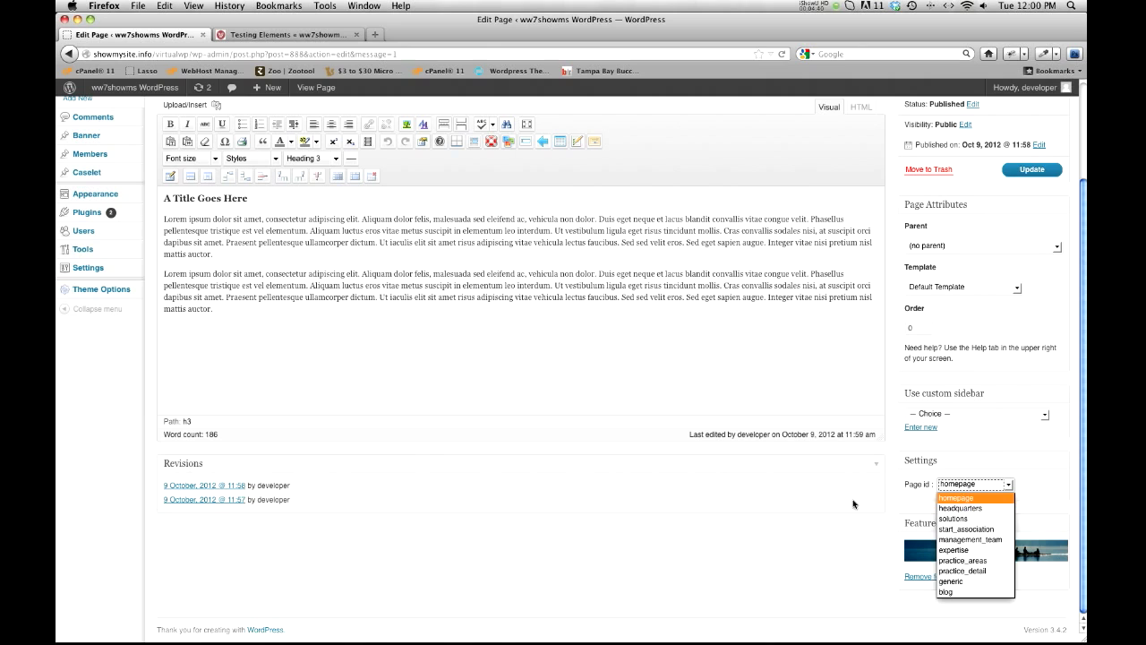
pyautogui.click(967, 518)
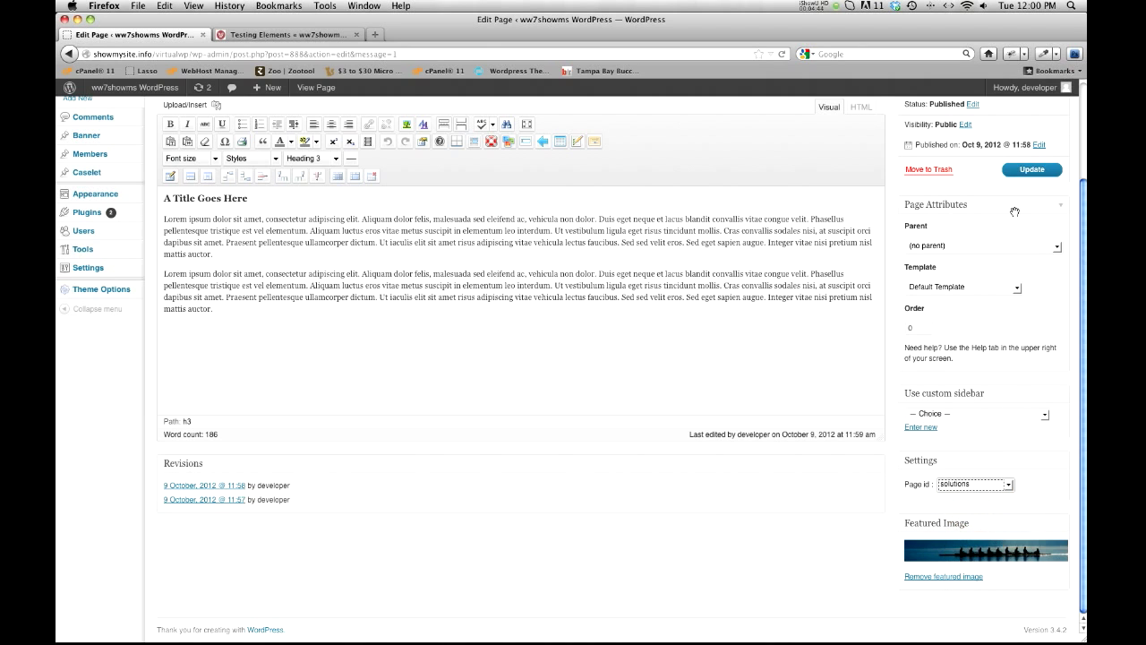
# Step: Save the Page id change and reload the live page to check the header area
pyautogui.click(1022, 175)
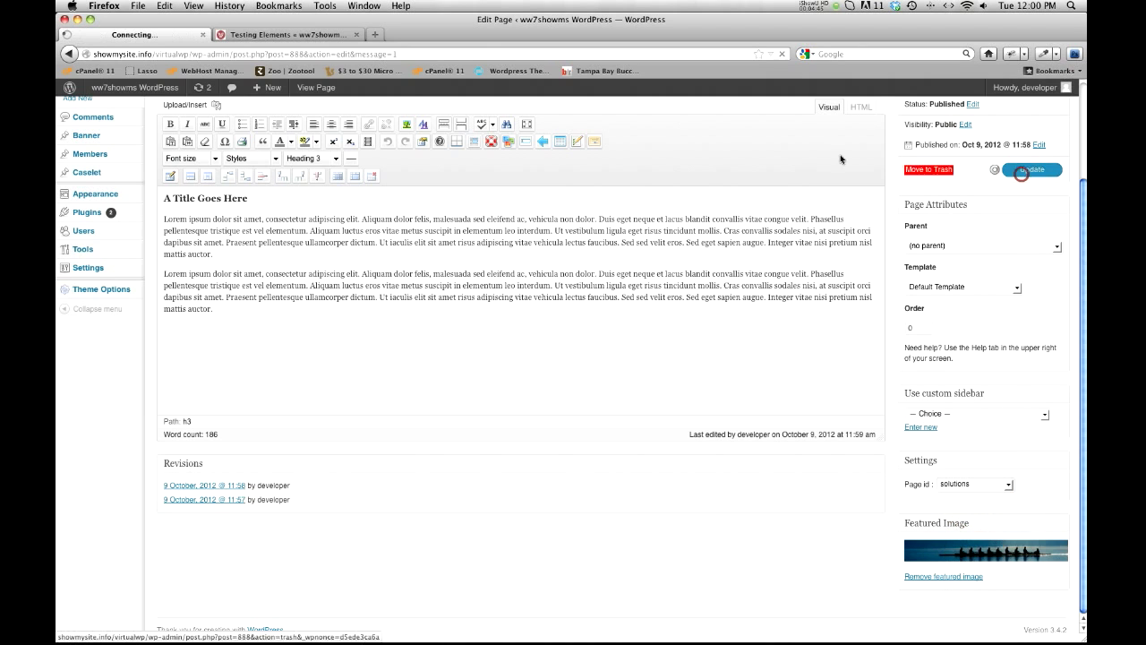
pyautogui.click(269, 36)
pyautogui.click(784, 54)
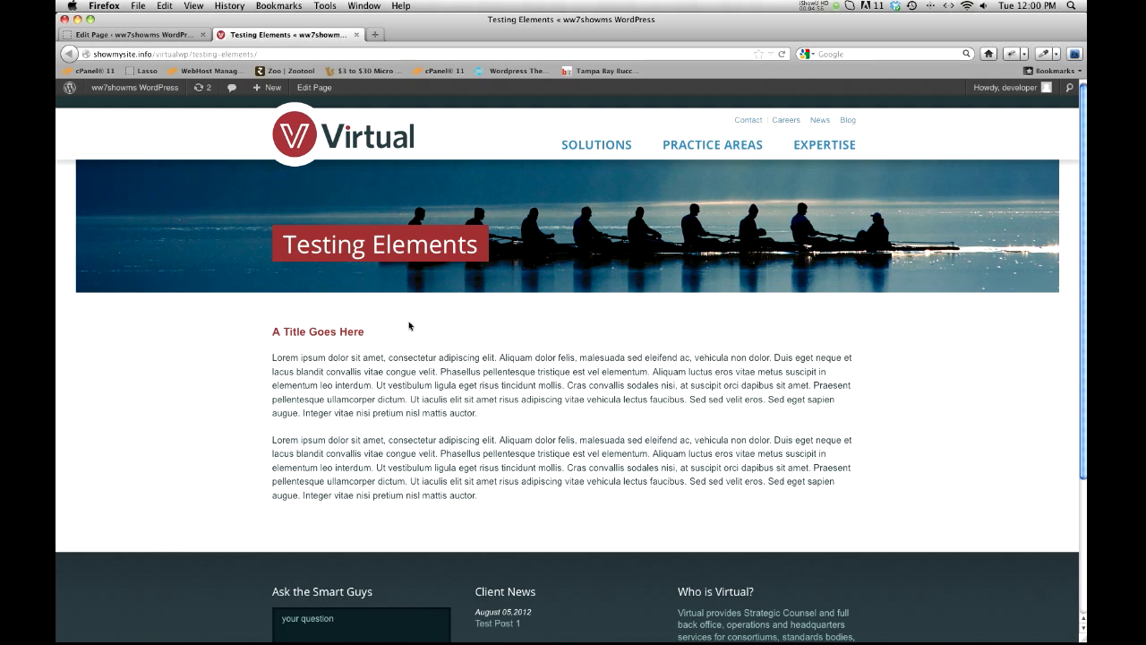
# Step: Change the page template to Page w/Sidebar Page Template
pyautogui.click(159, 34)
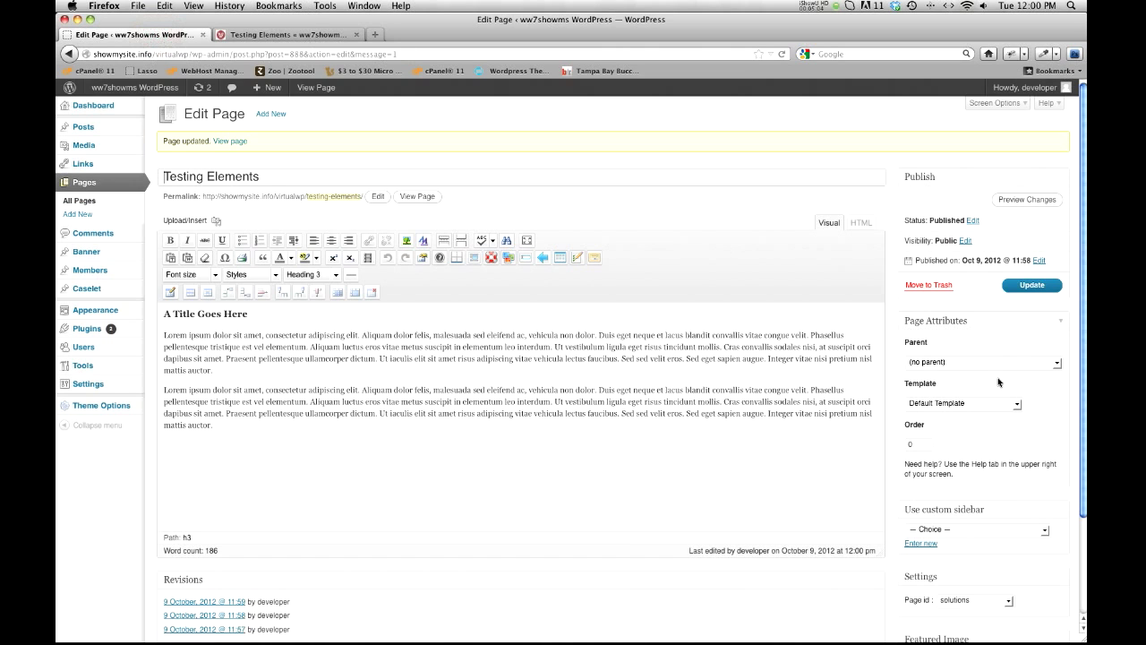
pyautogui.click(1017, 407)
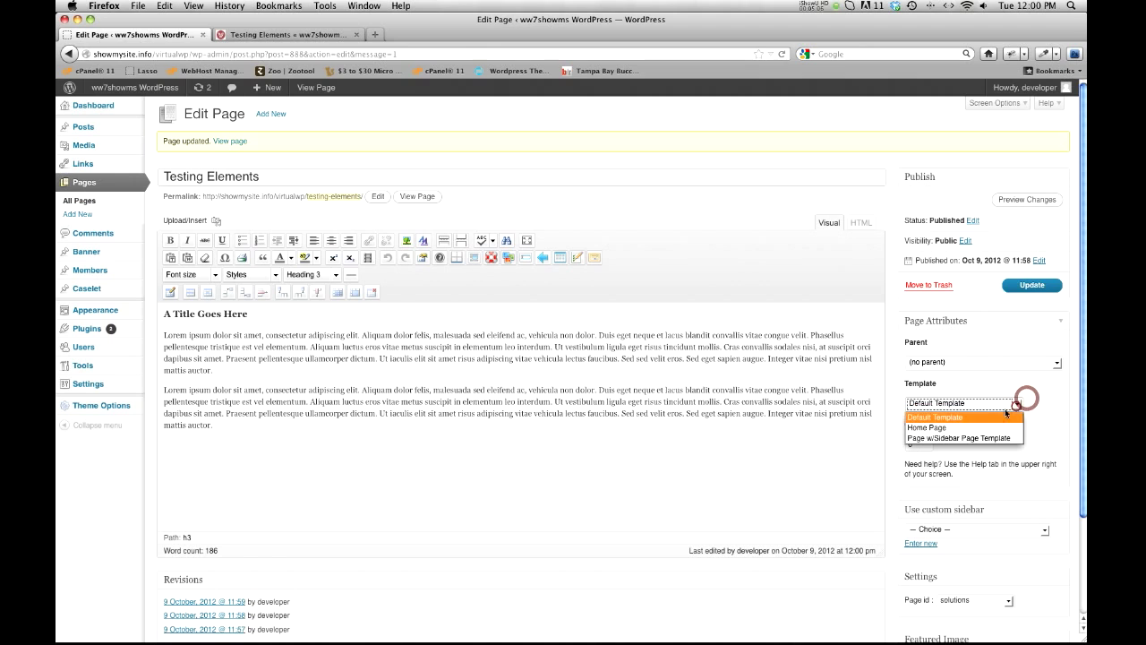
pyautogui.click(961, 439)
# Step: Save the template change and reload the live page to check its layout
pyautogui.click(1021, 285)
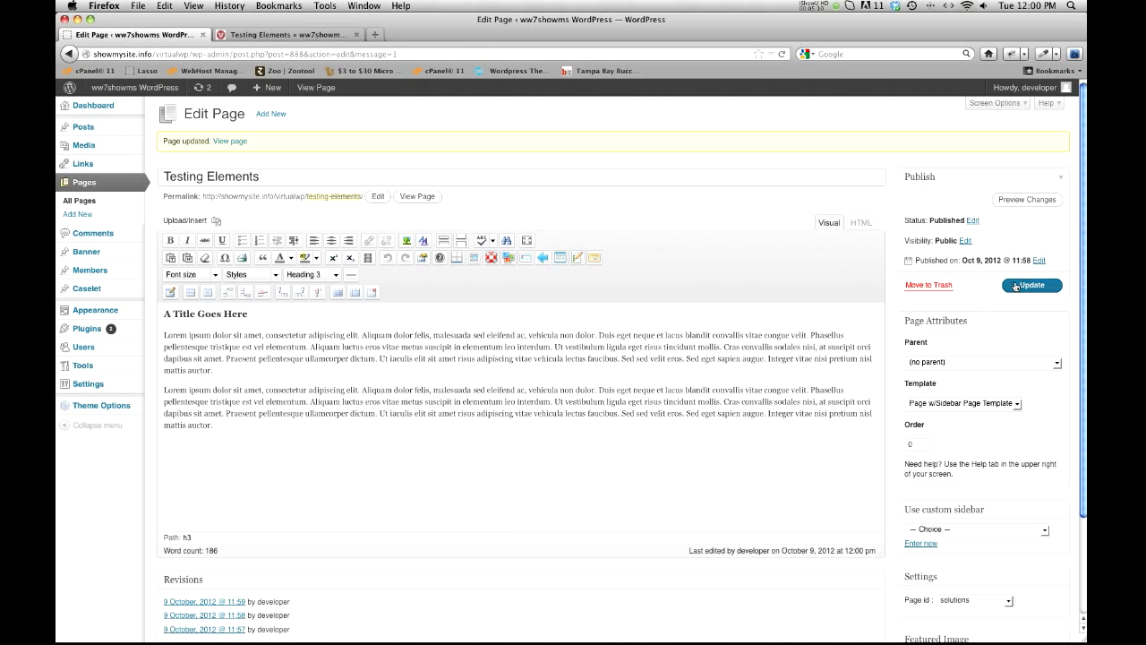
pyautogui.click(258, 34)
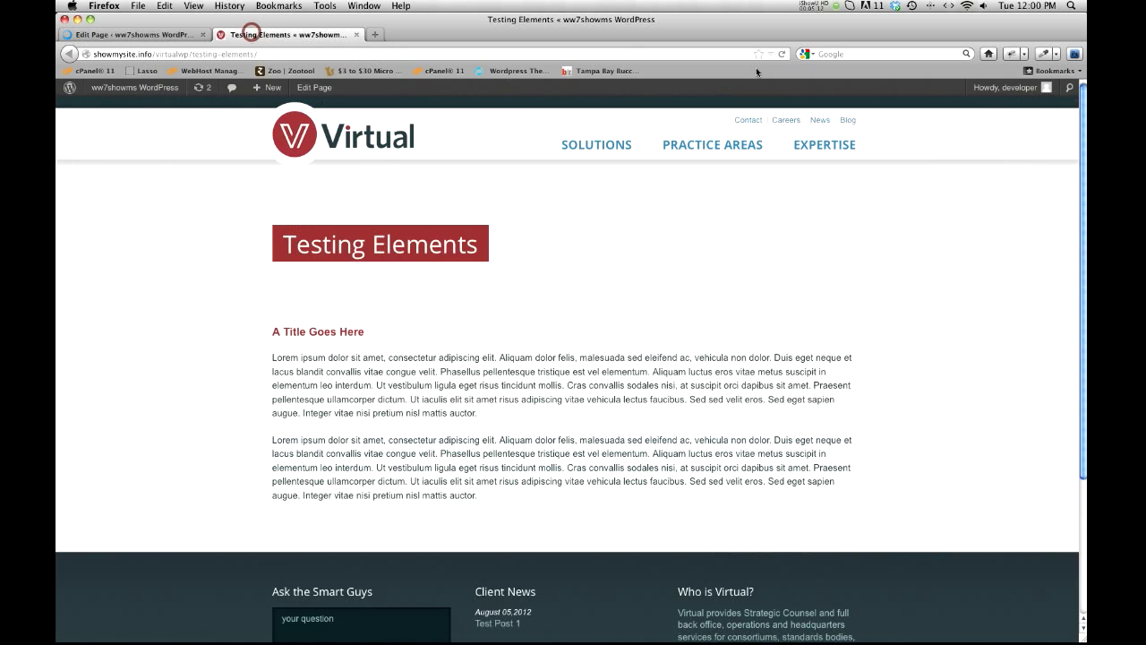
pyautogui.click(780, 54)
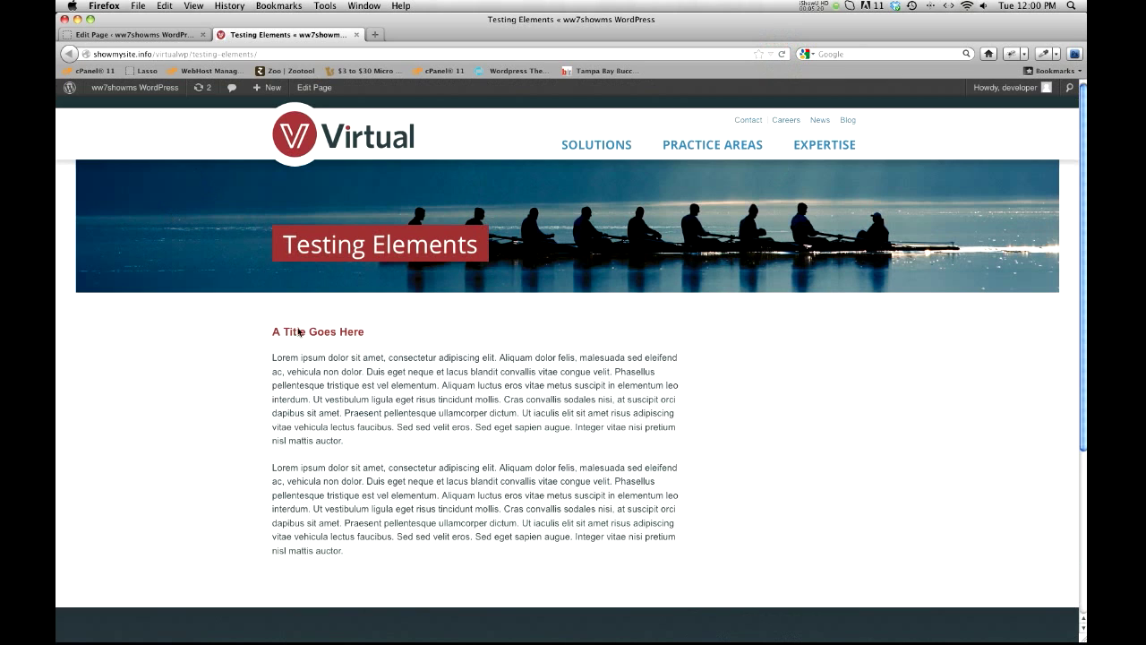
# Step: Assign the Solutions custom sidebar to the Testing Elements page
pyautogui.click(170, 34)
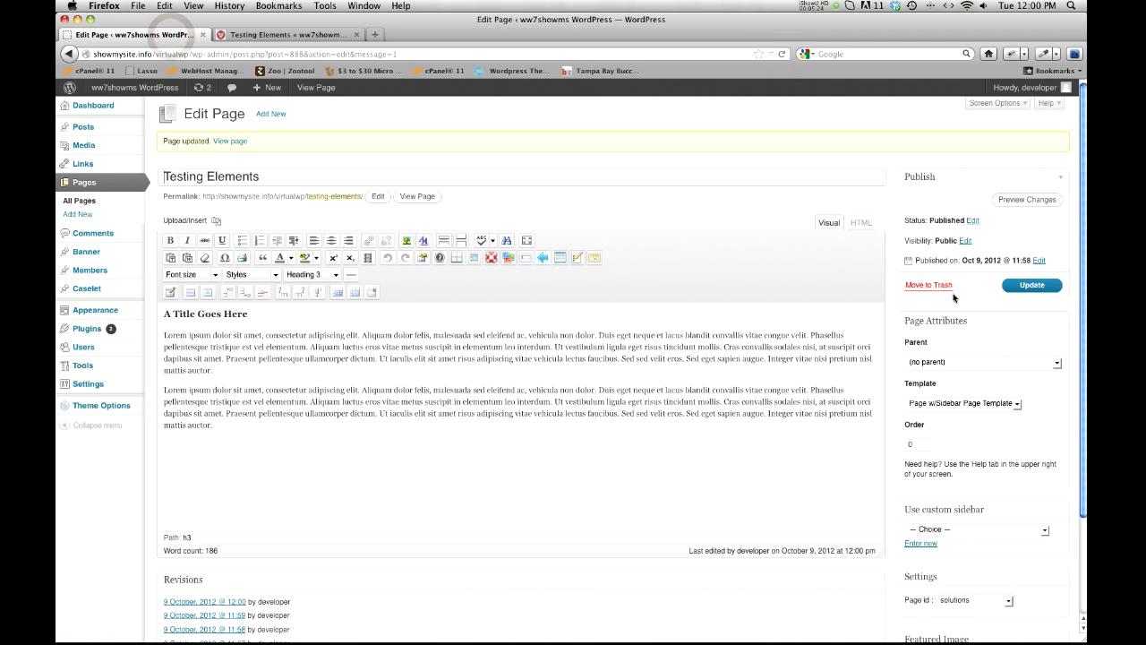
pyautogui.scroll(-3, 931, 288)
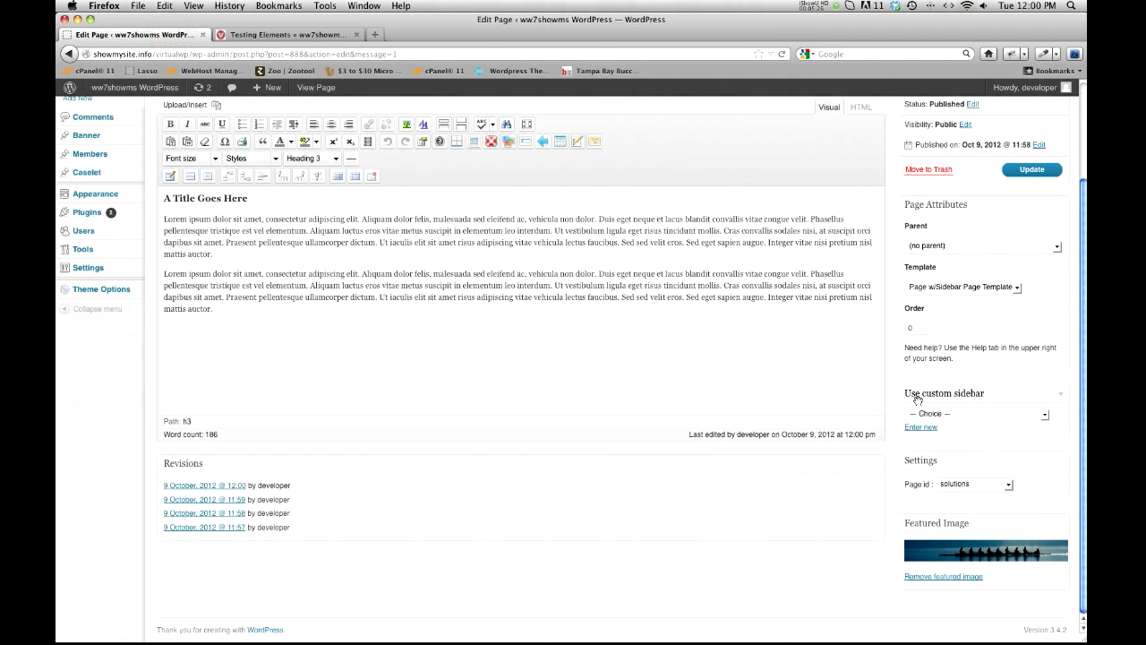
pyautogui.click(1046, 417)
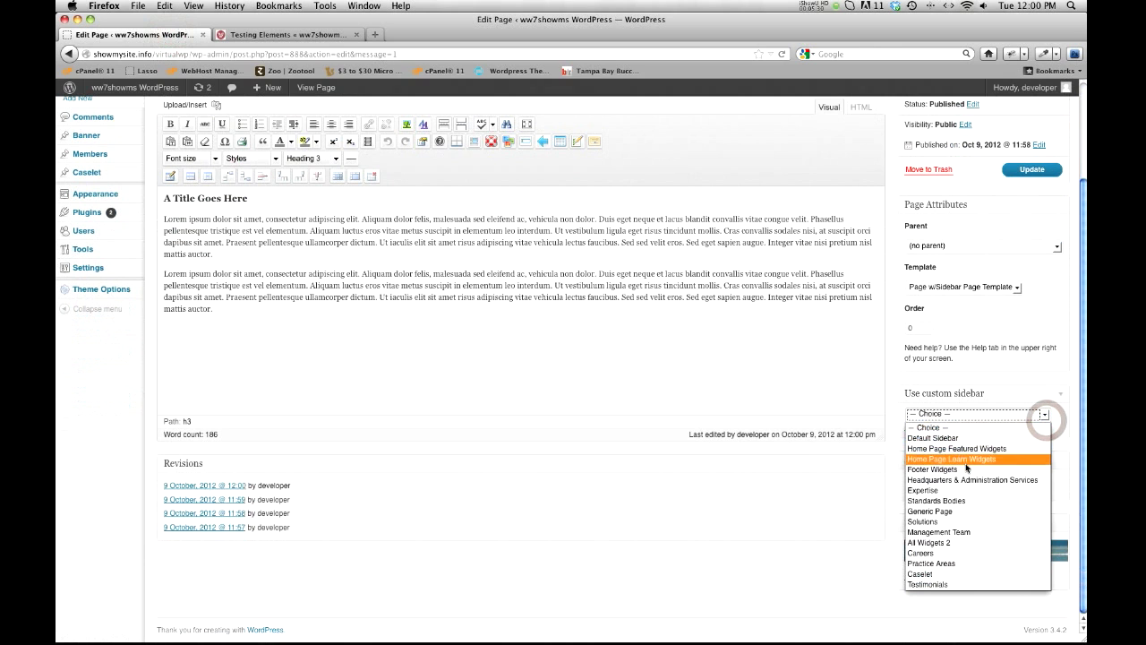
pyautogui.click(922, 523)
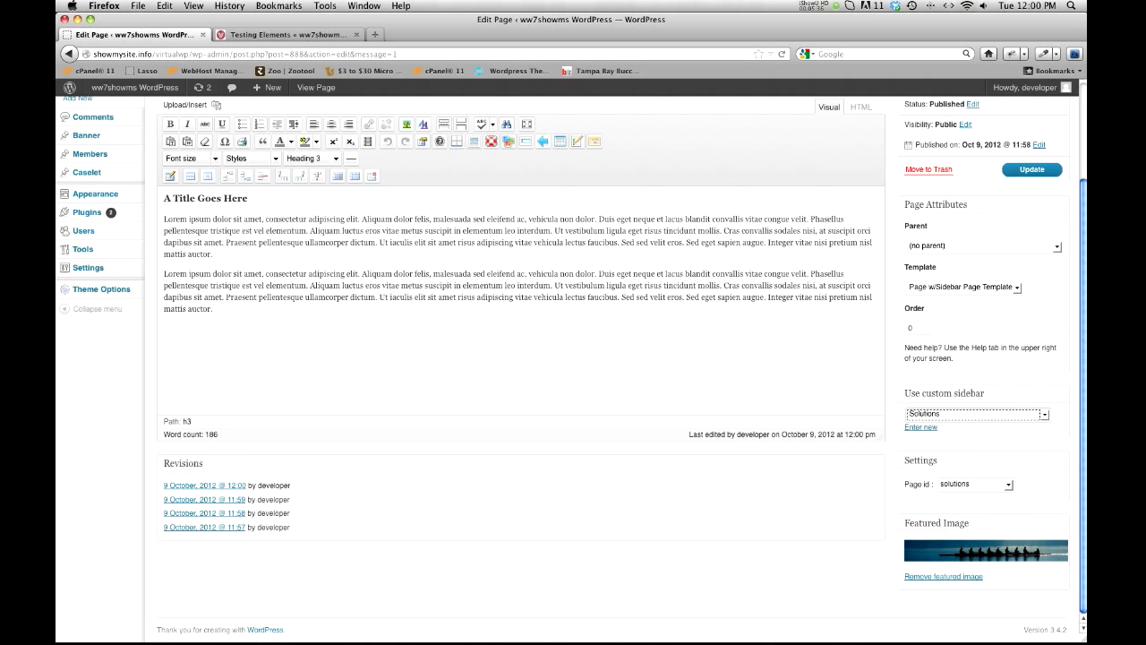
pyautogui.click(1043, 414)
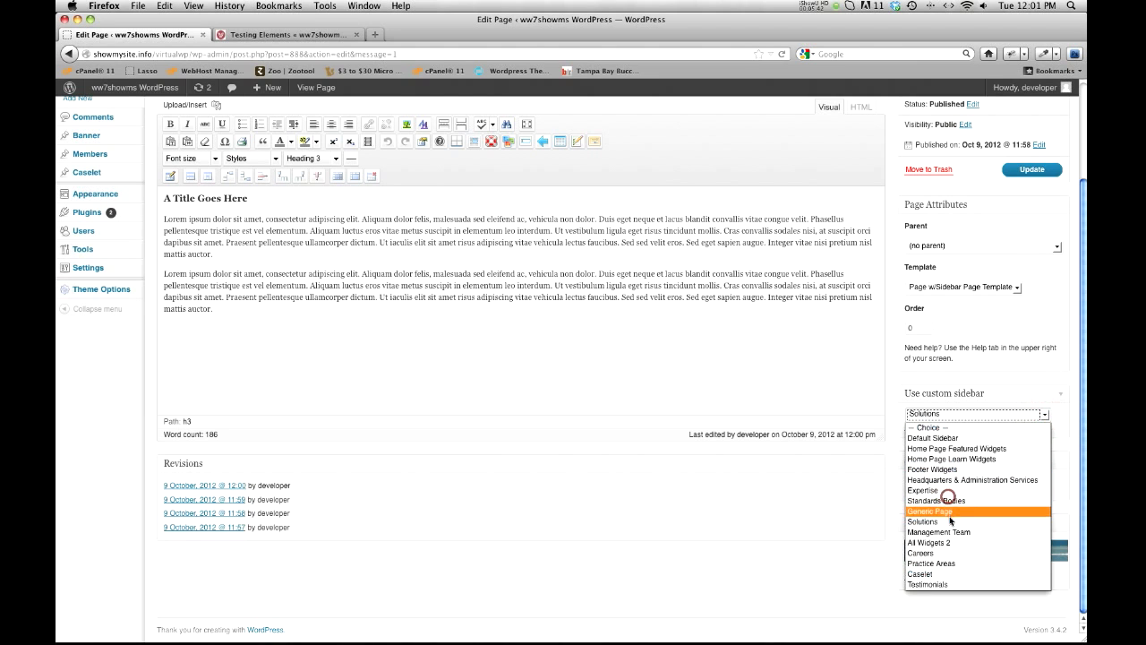
pyautogui.click(948, 498)
pyautogui.click(1000, 453)
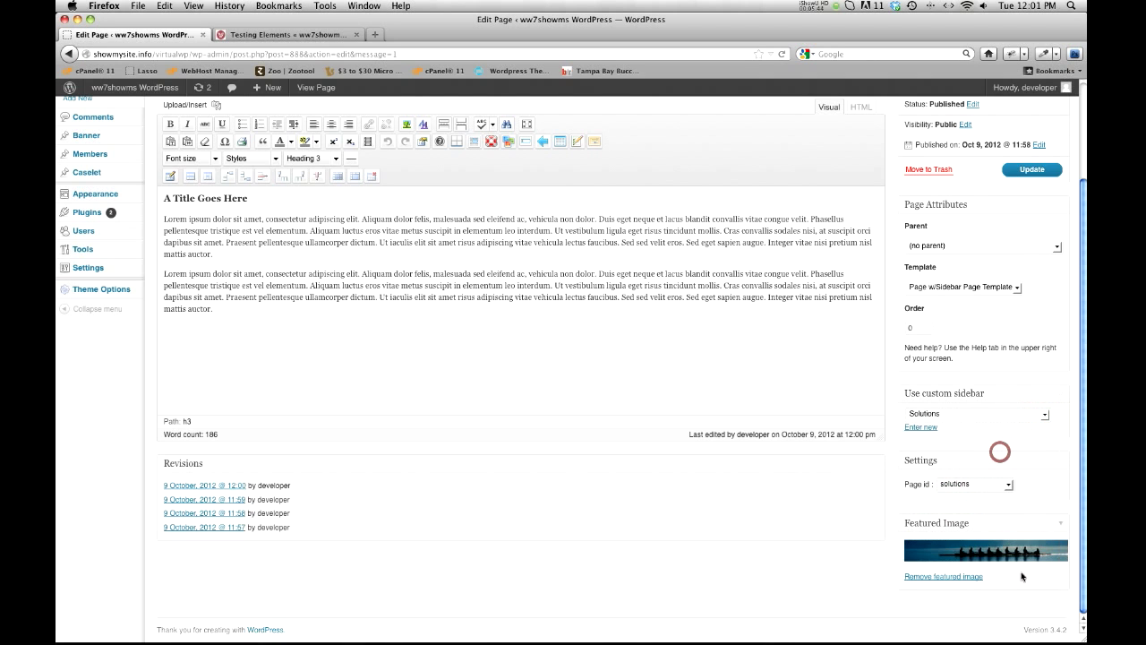
# Step: Update the page with its custom sidebar and look through the sidebar content on the reloaded live page
pyautogui.scroll(3, 1020, 414)
pyautogui.click(1031, 284)
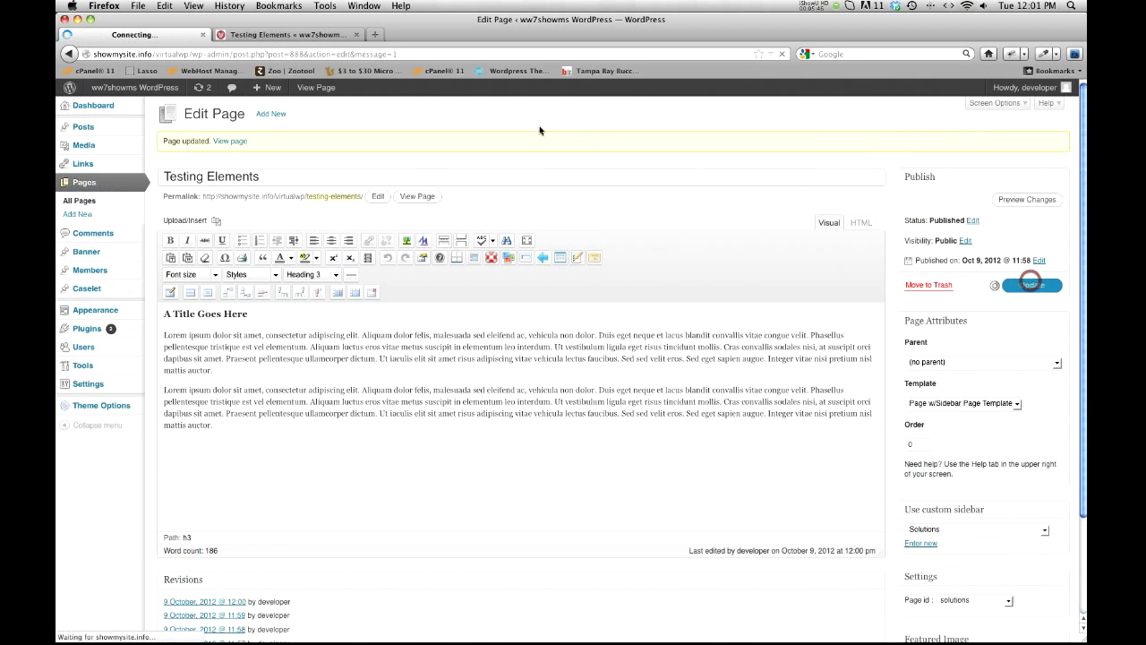
pyautogui.click(328, 39)
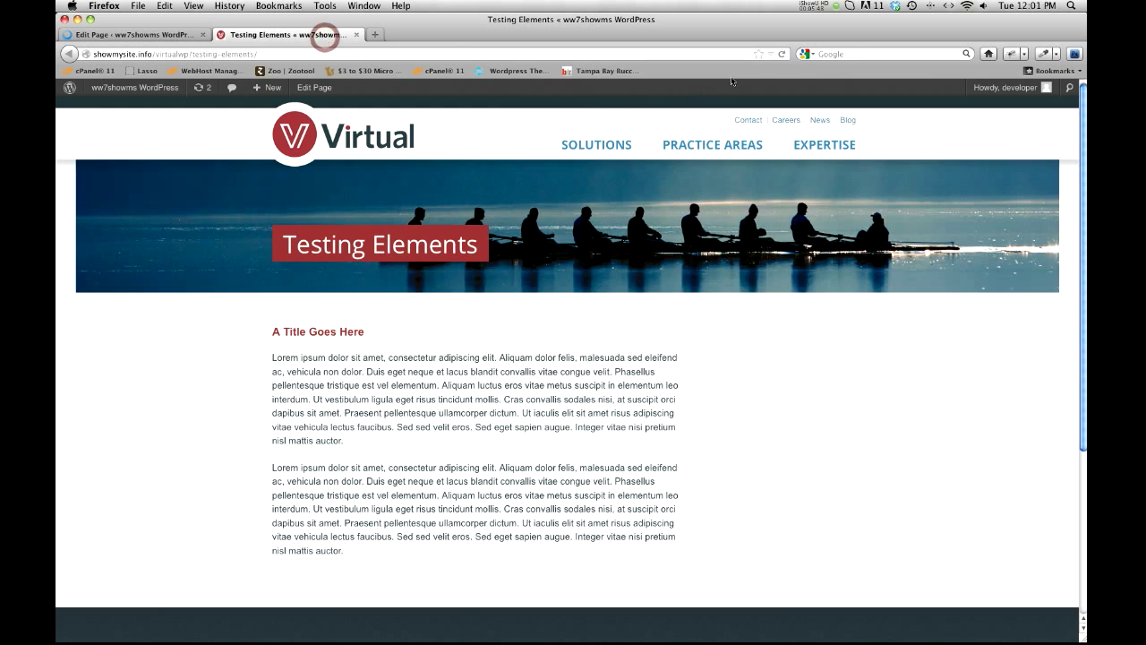
pyautogui.click(781, 54)
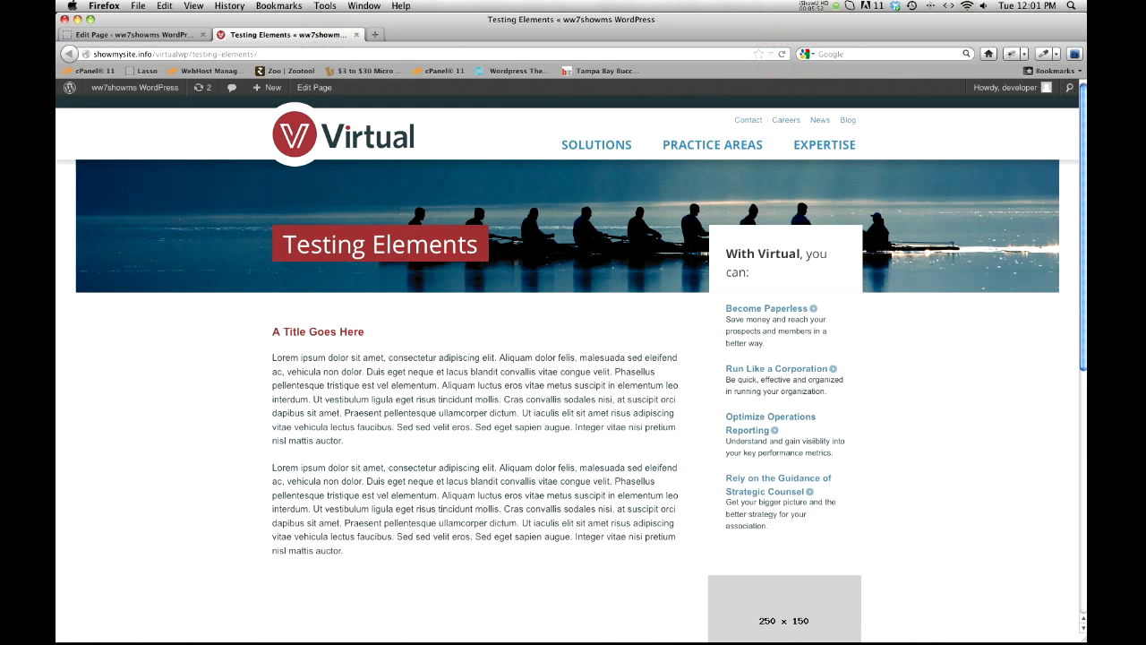
pyautogui.scroll(-5, 701, 281)
pyautogui.scroll(2, 701, 281)
pyautogui.moveTo(142, 83)
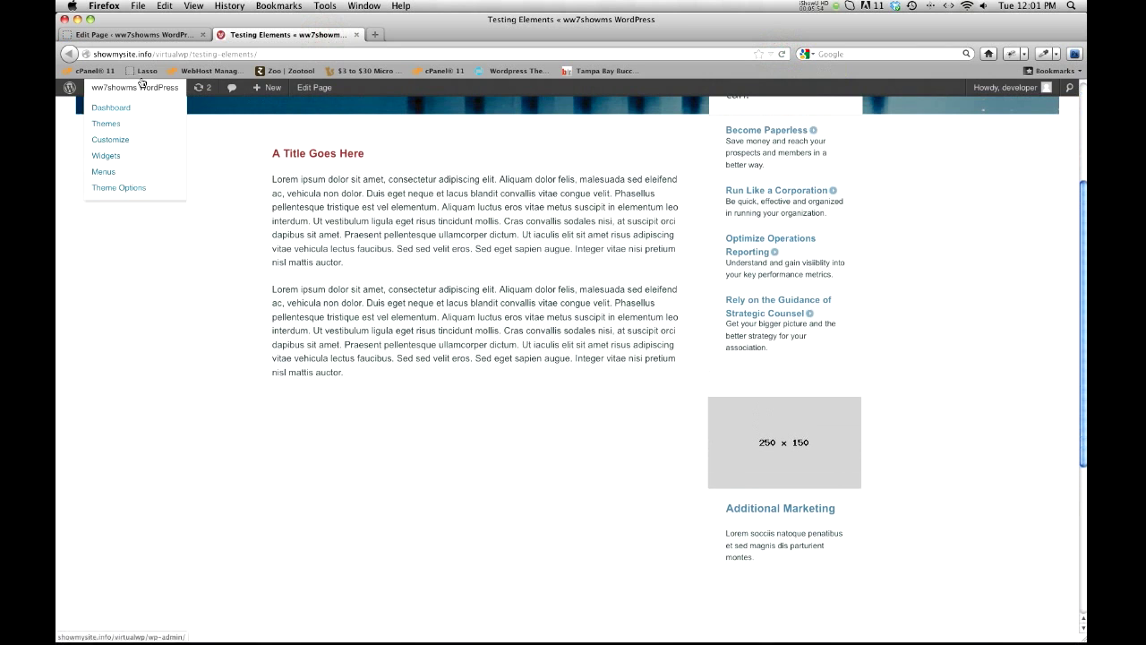
# Step: Open the Practice Areas: Standards Bodies page in a new browser tab and examine the text sizes and bold wording of its introduction
pyautogui.click(108, 36)
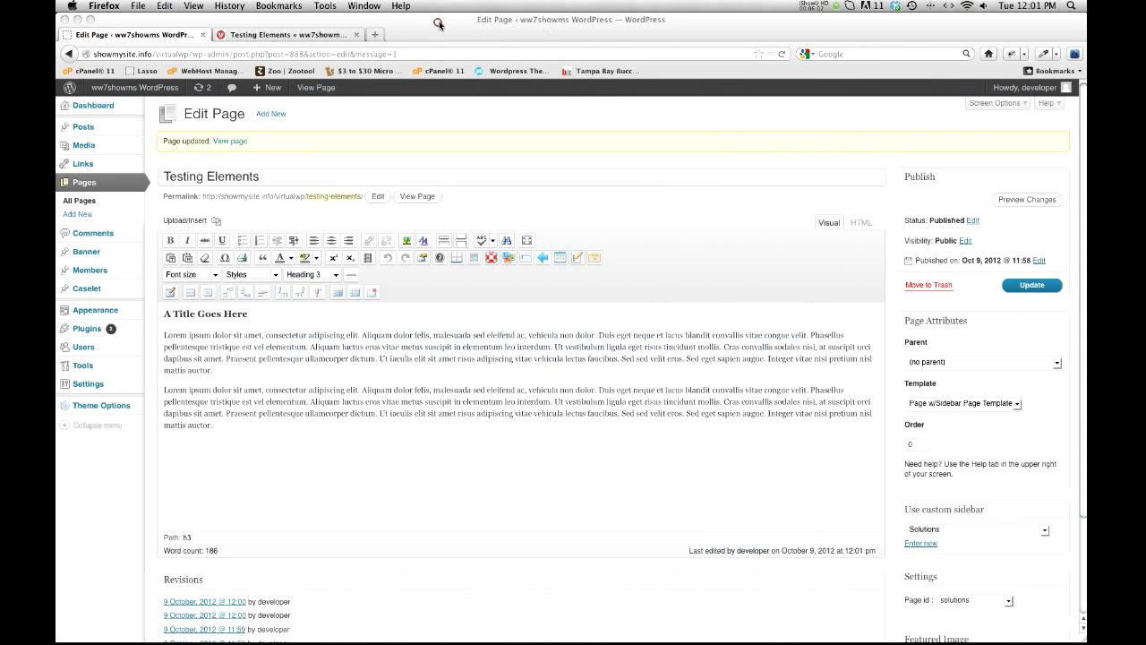
pyautogui.press('super+t')
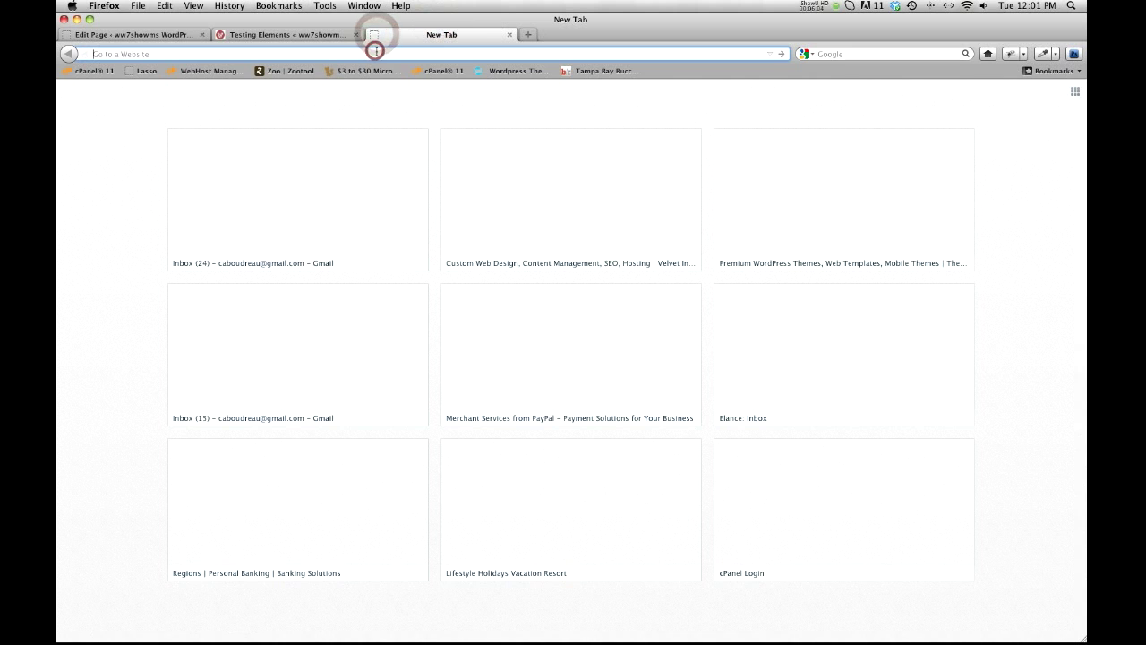
pyautogui.write('http://showmysite.info/virtualwp/practice-areas-standards-bodies/')
pyautogui.press('Return')
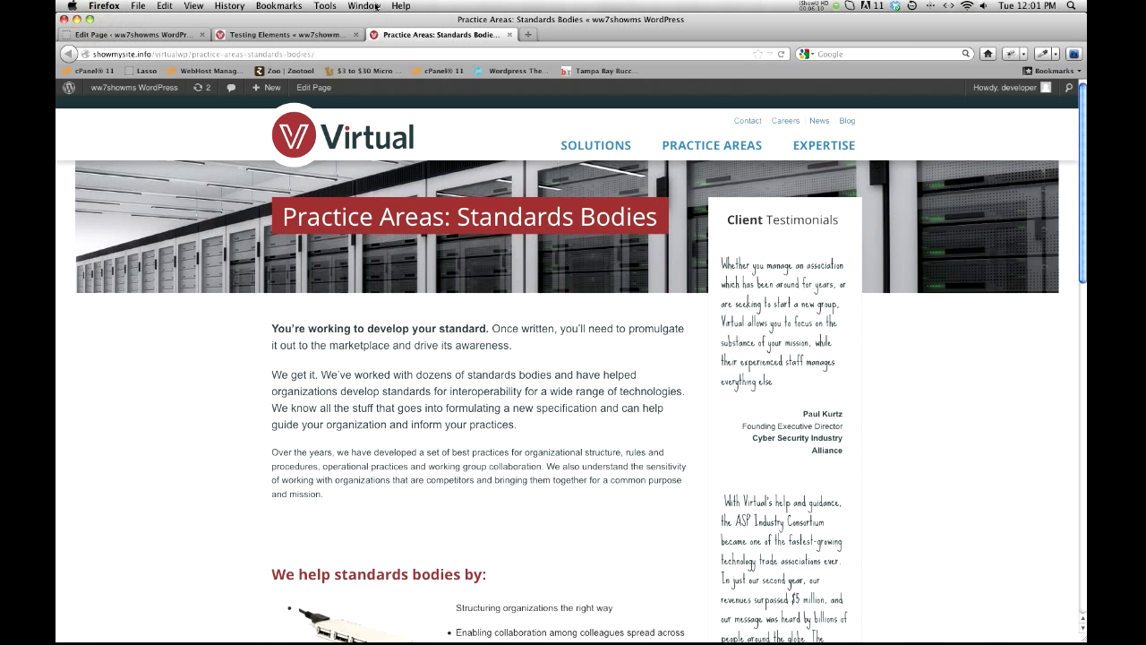
pyautogui.moveTo(365, 15); pyautogui.dragTo(366, 15)
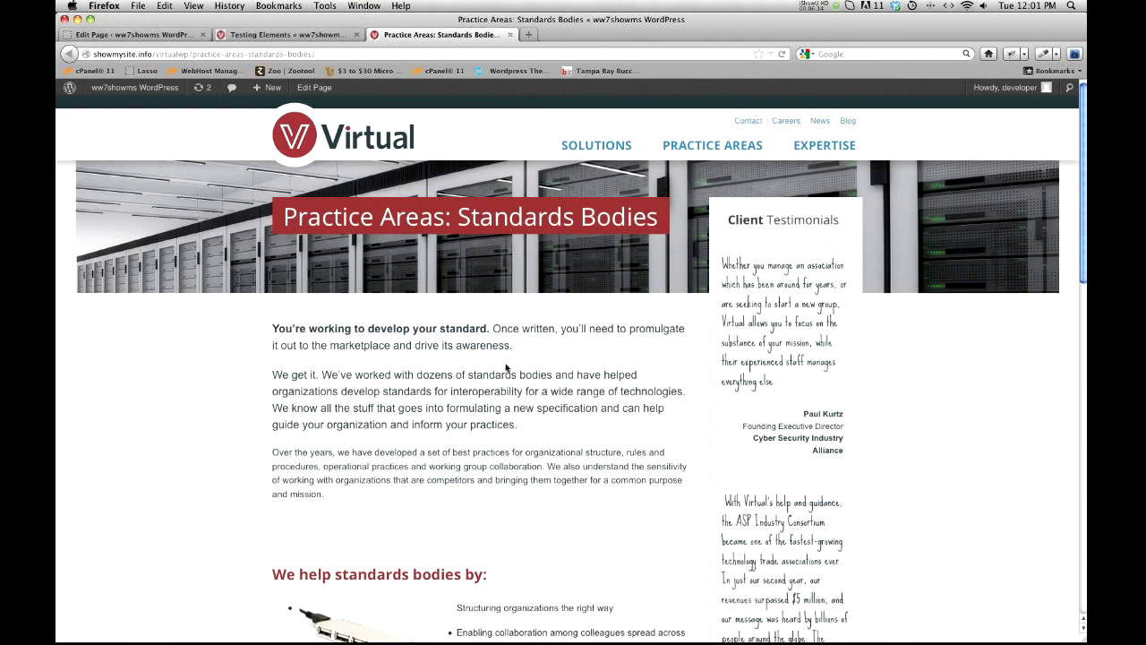
pyautogui.moveTo(495, 329); pyautogui.dragTo(512, 347)
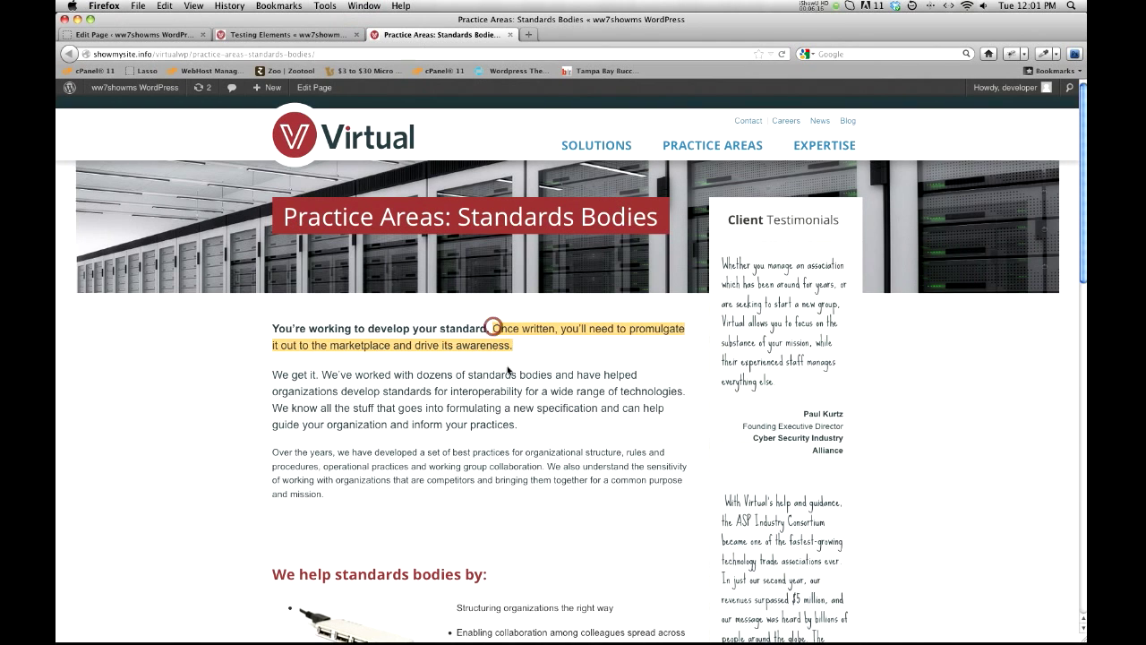
pyautogui.click(487, 467)
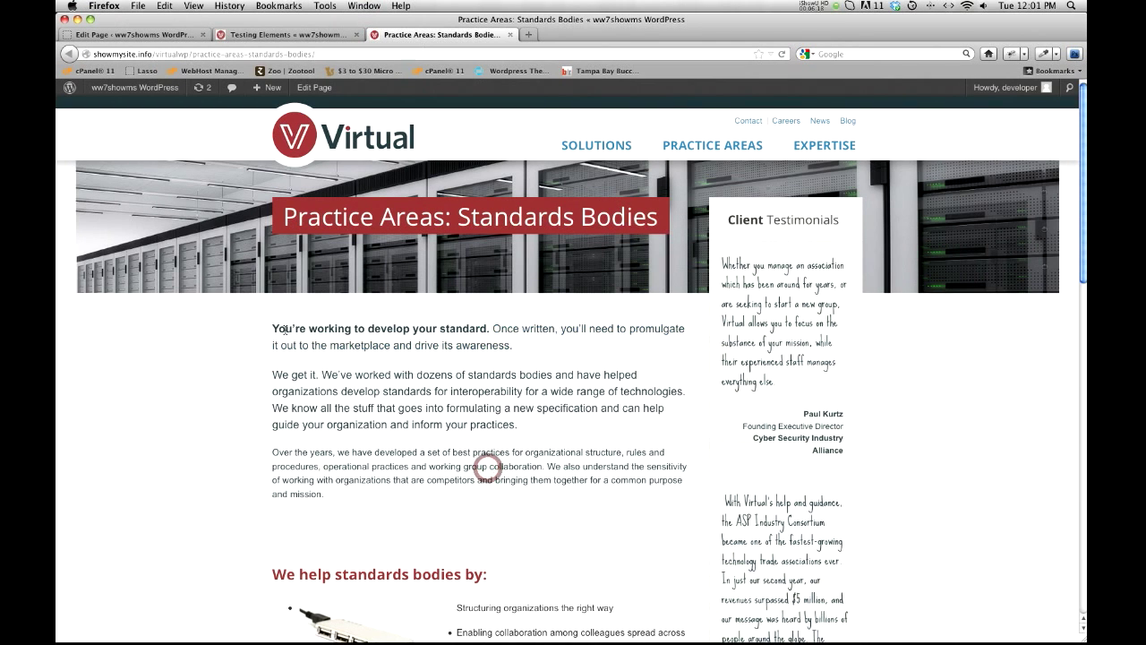
pyautogui.moveTo(275, 328); pyautogui.dragTo(467, 330)
pyautogui.scroll(-1, 471, 340)
pyautogui.scroll(-4, 472, 341)
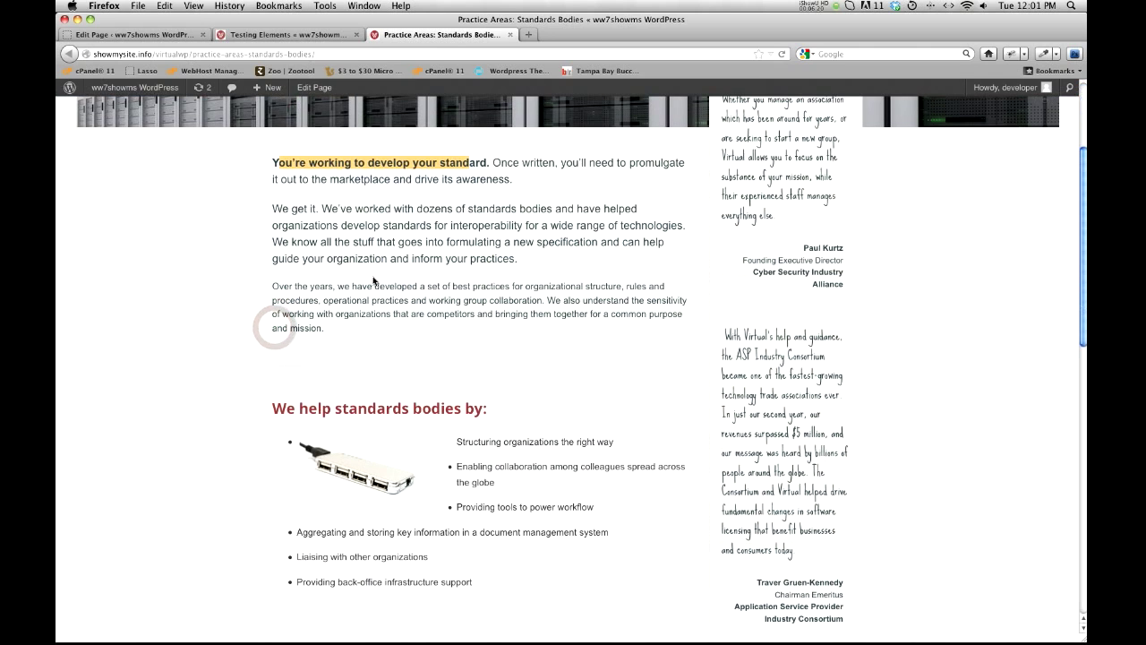
# Step: Return to editing the Testing Elements page and set the first paragraph's font size to 5 (18pt)
pyautogui.click(152, 34)
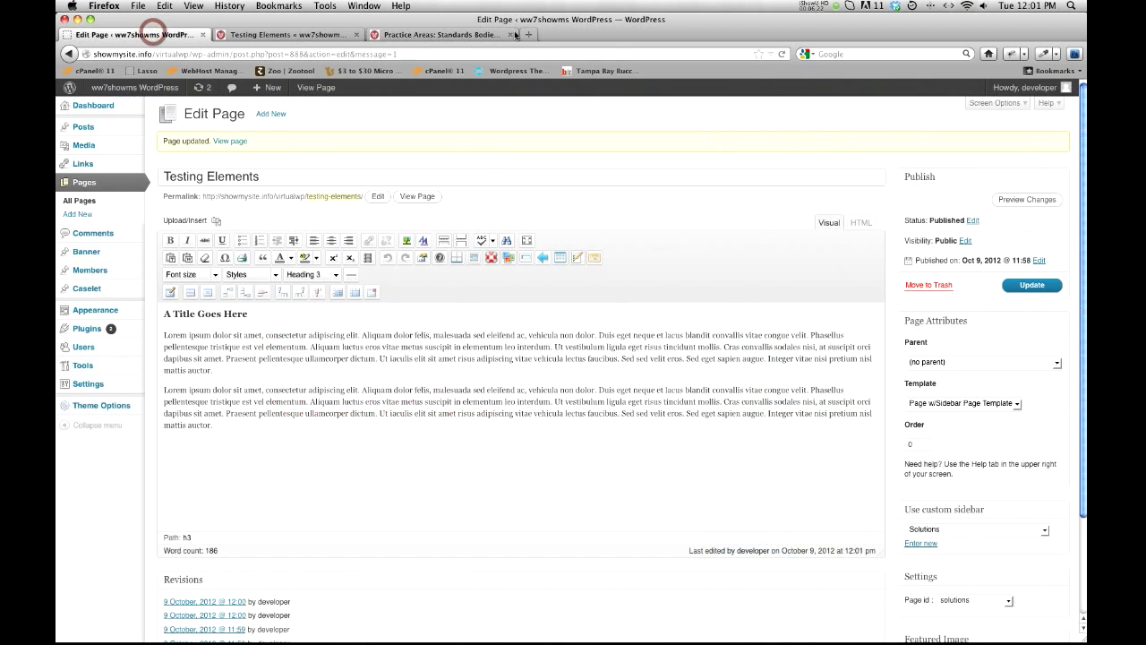
pyautogui.click(222, 363)
pyautogui.tripleClick(222, 363)
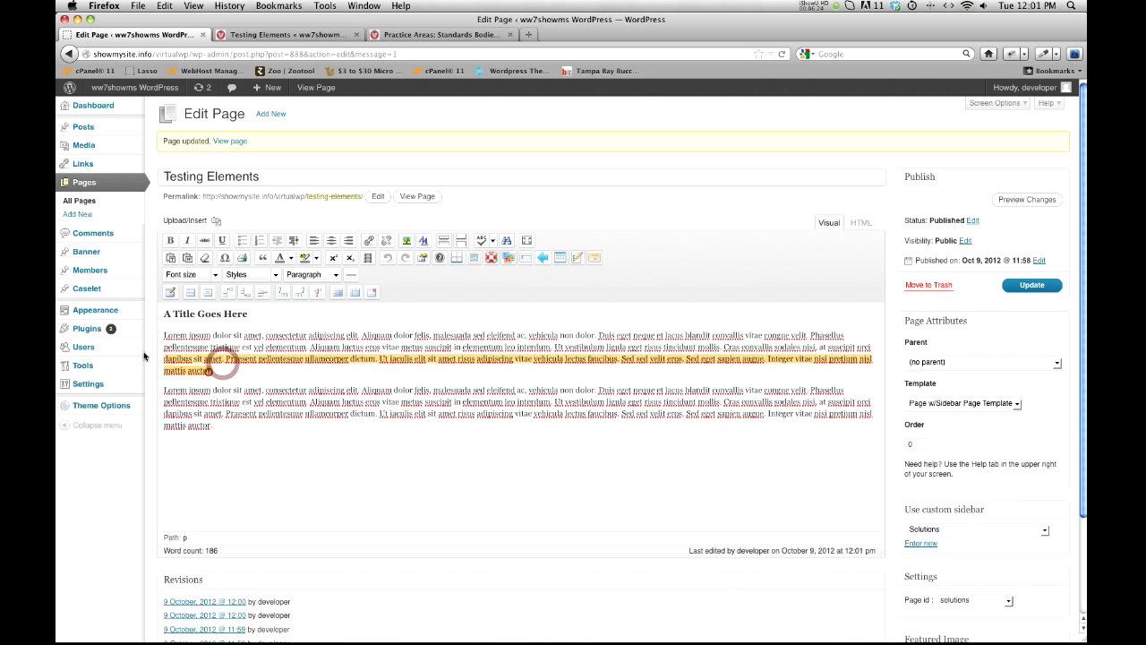
pyautogui.click(215, 274)
pyautogui.click(192, 365)
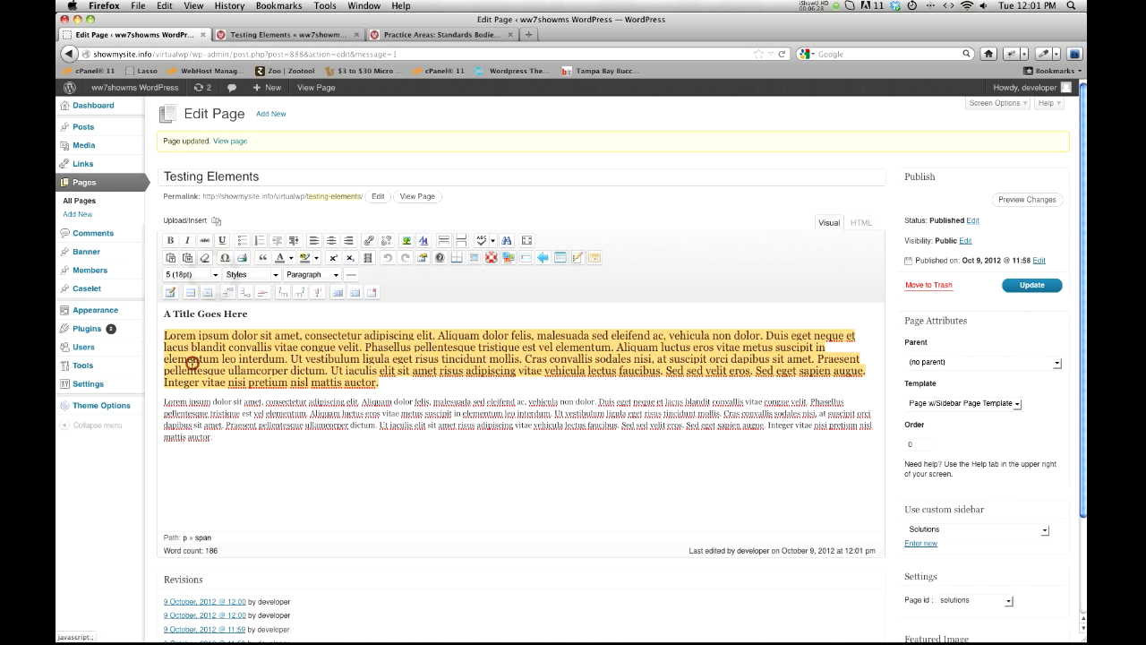
# Step: Set the second paragraph's font size to 4 (14pt)
pyautogui.click(203, 427)
pyautogui.tripleClick(204, 427)
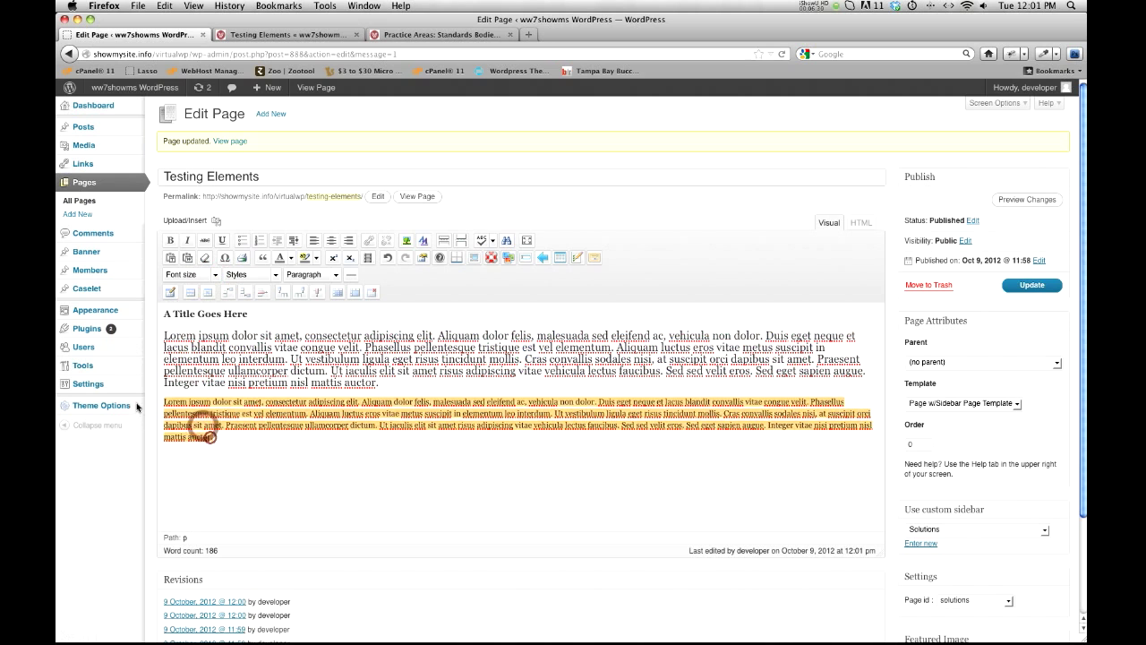
pyautogui.click(214, 274)
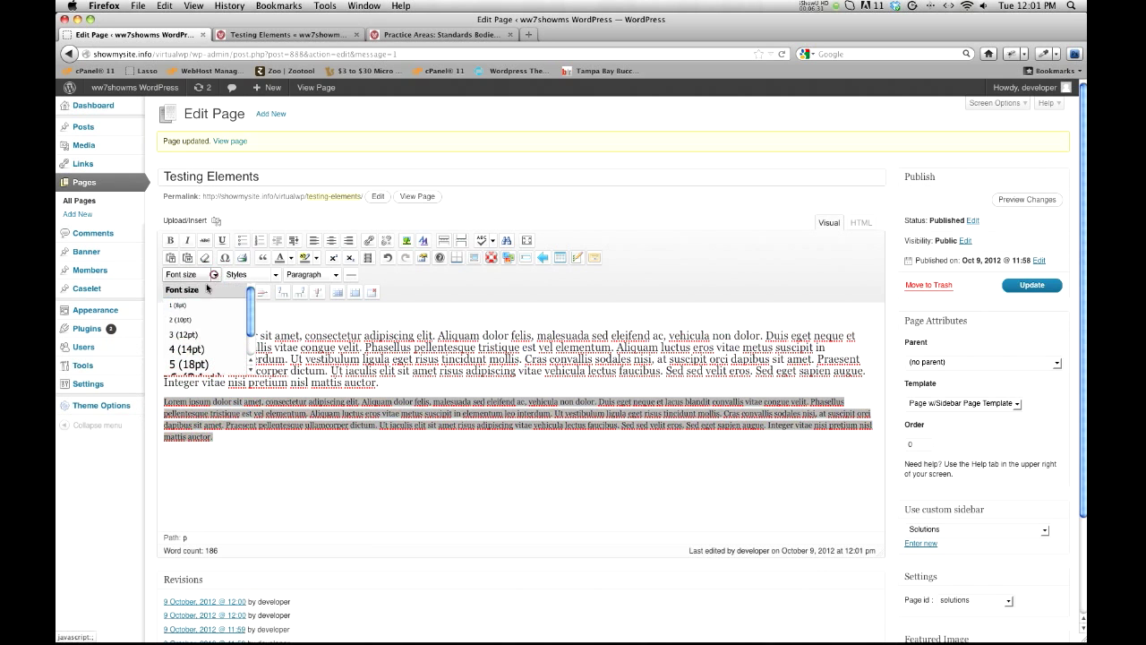
pyautogui.click(187, 349)
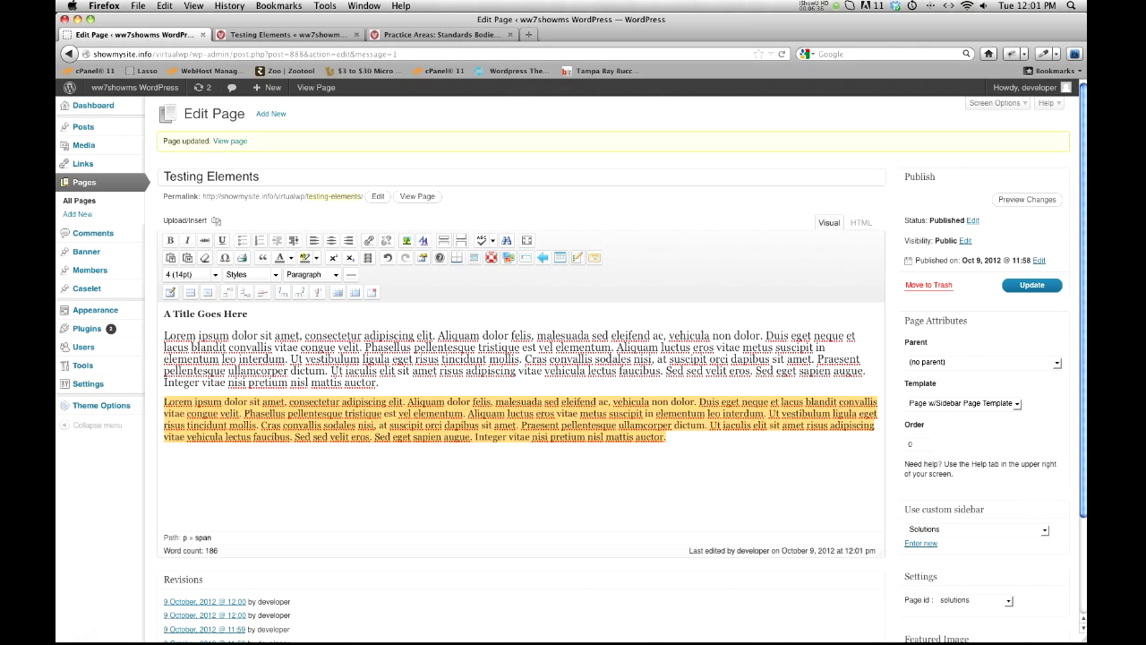
# Step: Make the first paragraph bold from "Ut vestibulum ligula" through its end
pyautogui.click(348, 351)
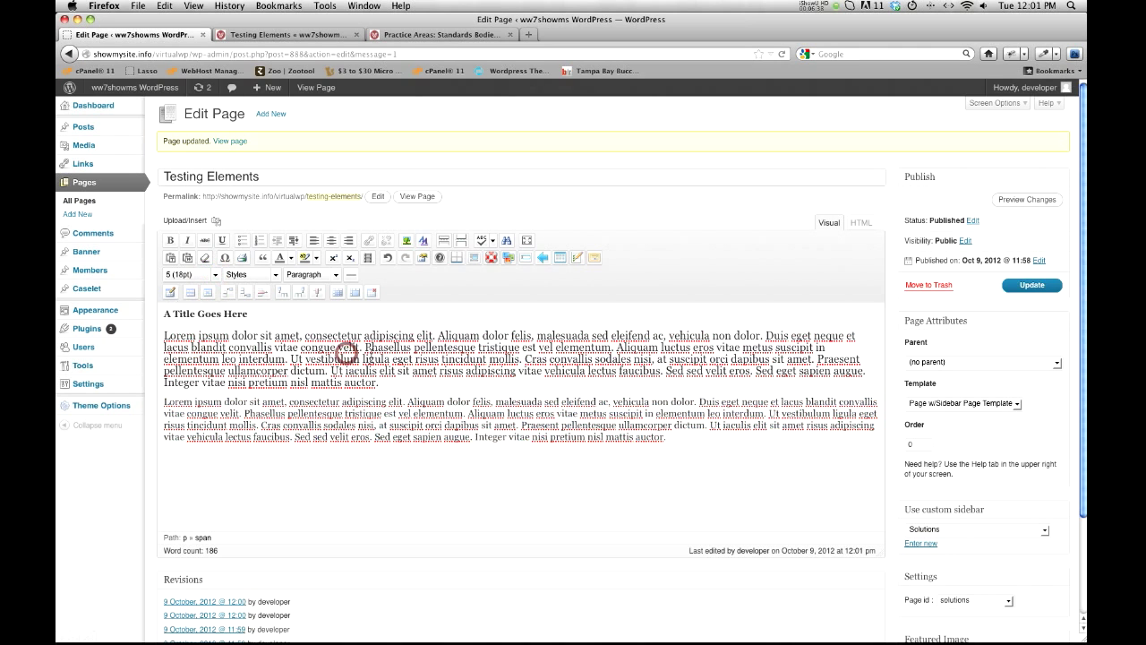
pyautogui.moveTo(288, 358); pyautogui.dragTo(820, 384)
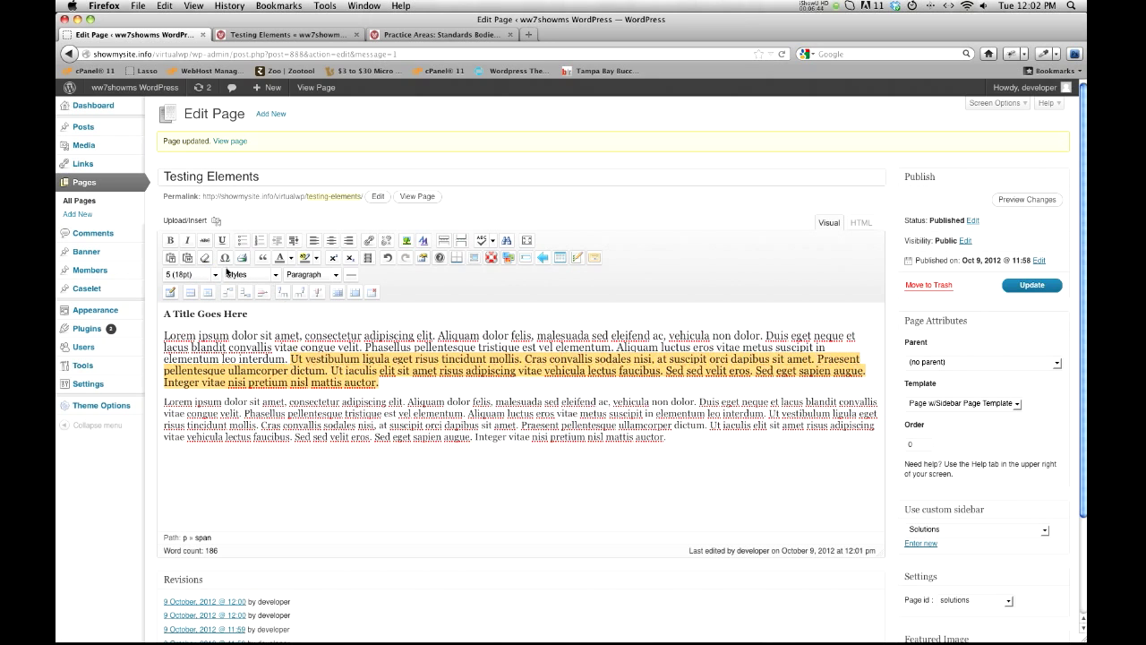
pyautogui.click(169, 241)
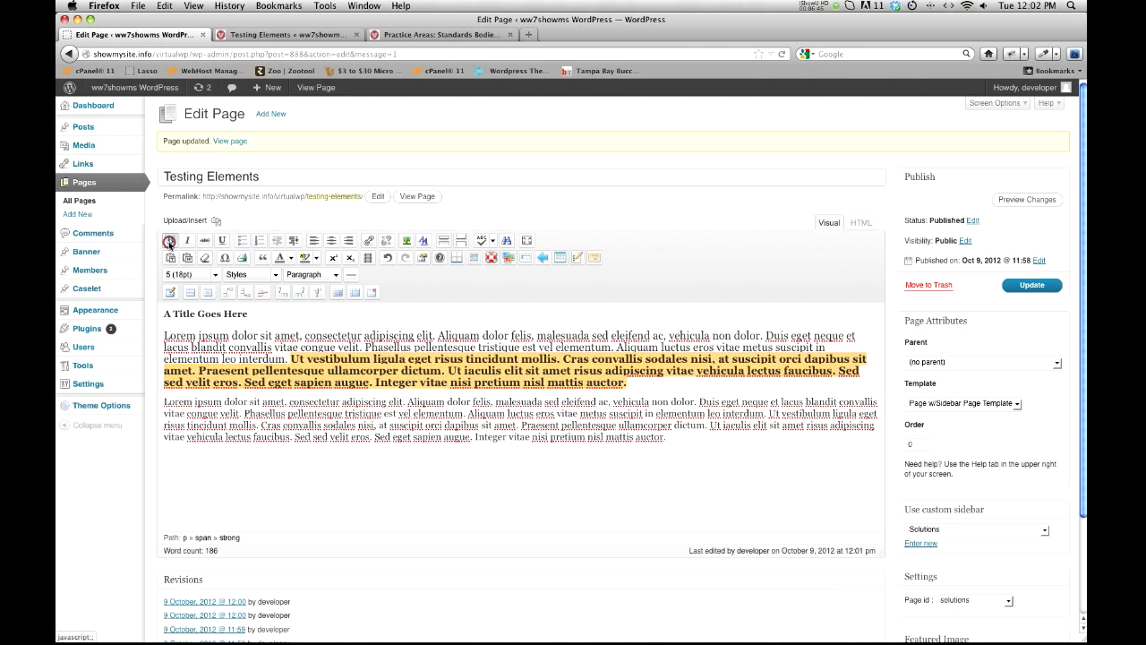
# Step: Update the page with its new text formatting and reload the live Testing Elements page
pyautogui.click(1012, 286)
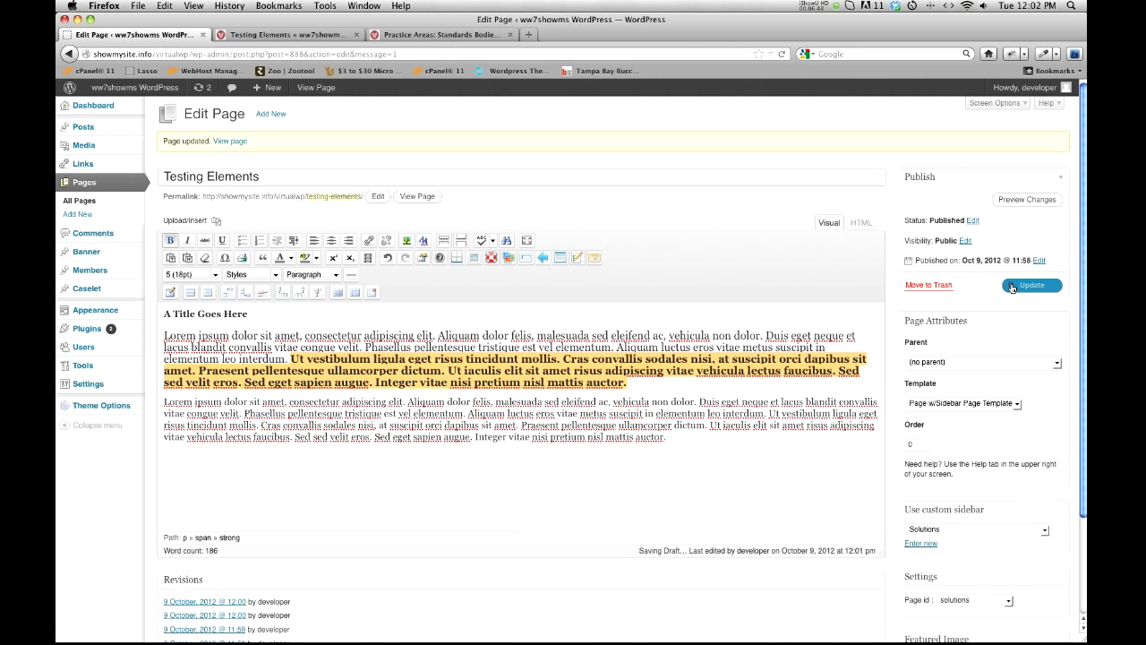
pyautogui.click(239, 37)
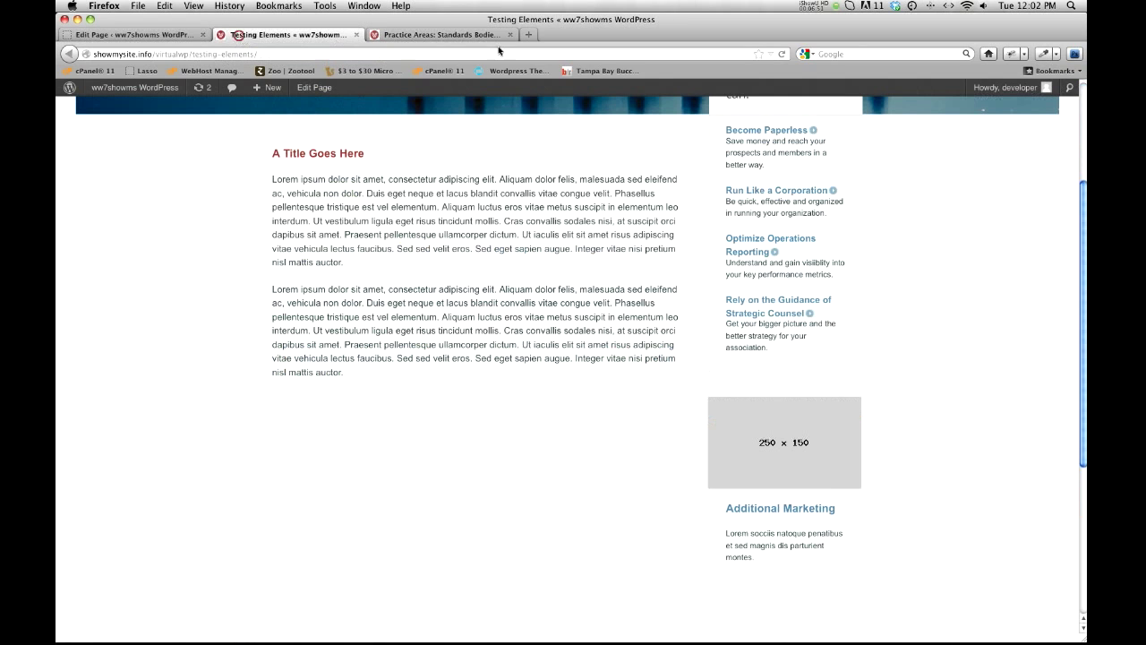
pyautogui.click(781, 54)
pyautogui.click(781, 54)
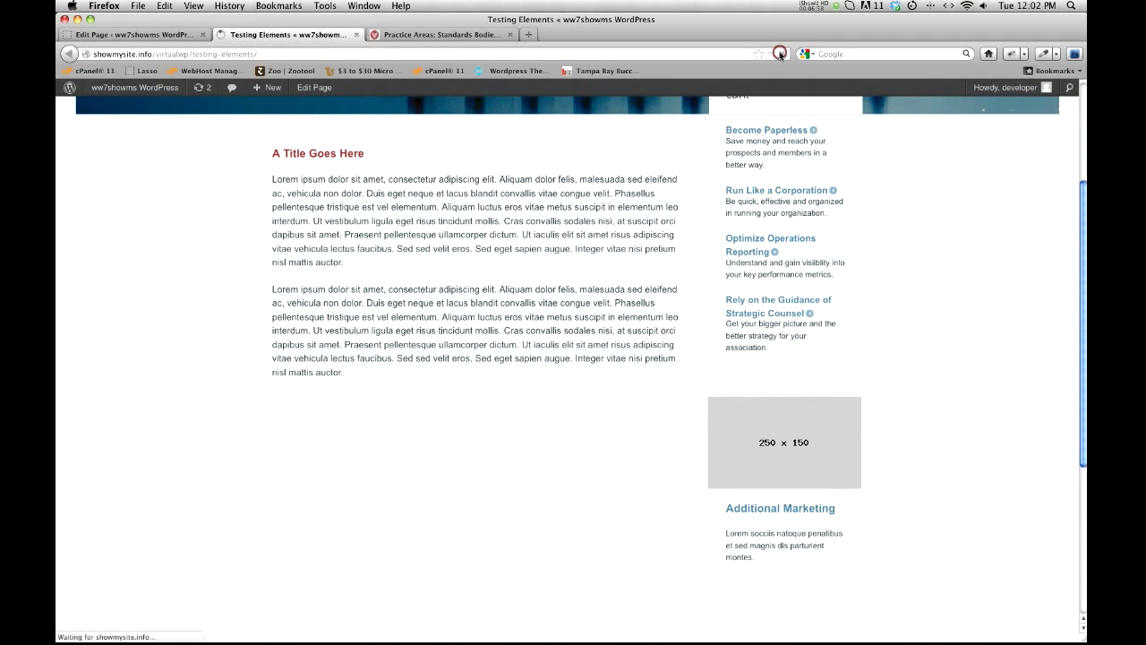
pyautogui.click(135, 34)
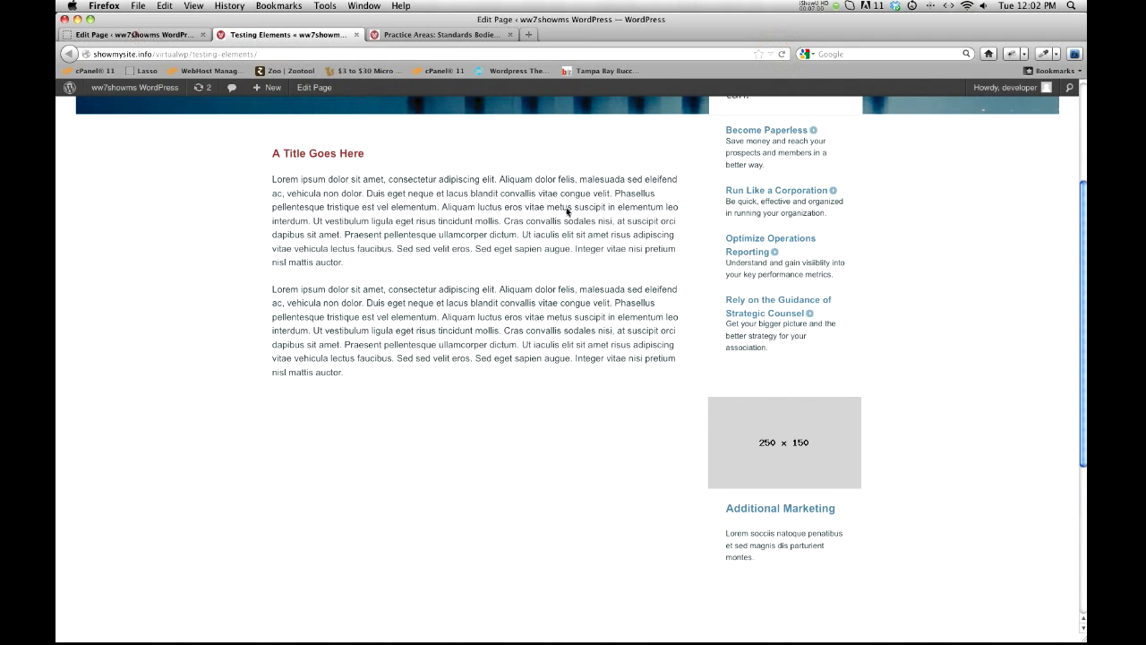
pyautogui.click(1031, 287)
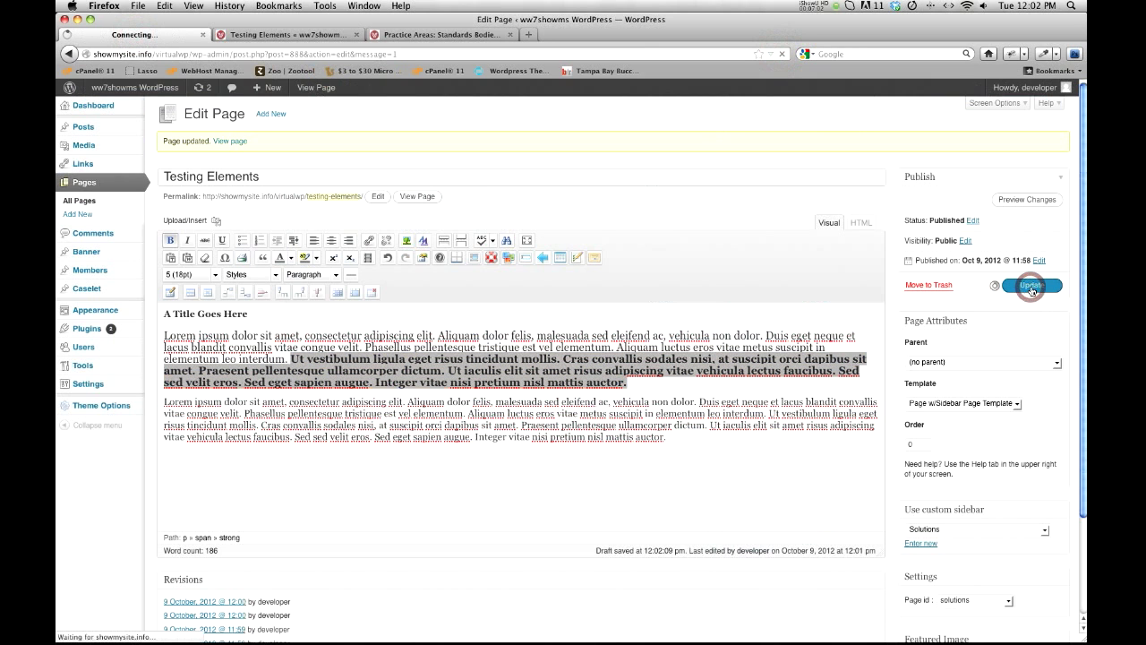
pyautogui.click(295, 35)
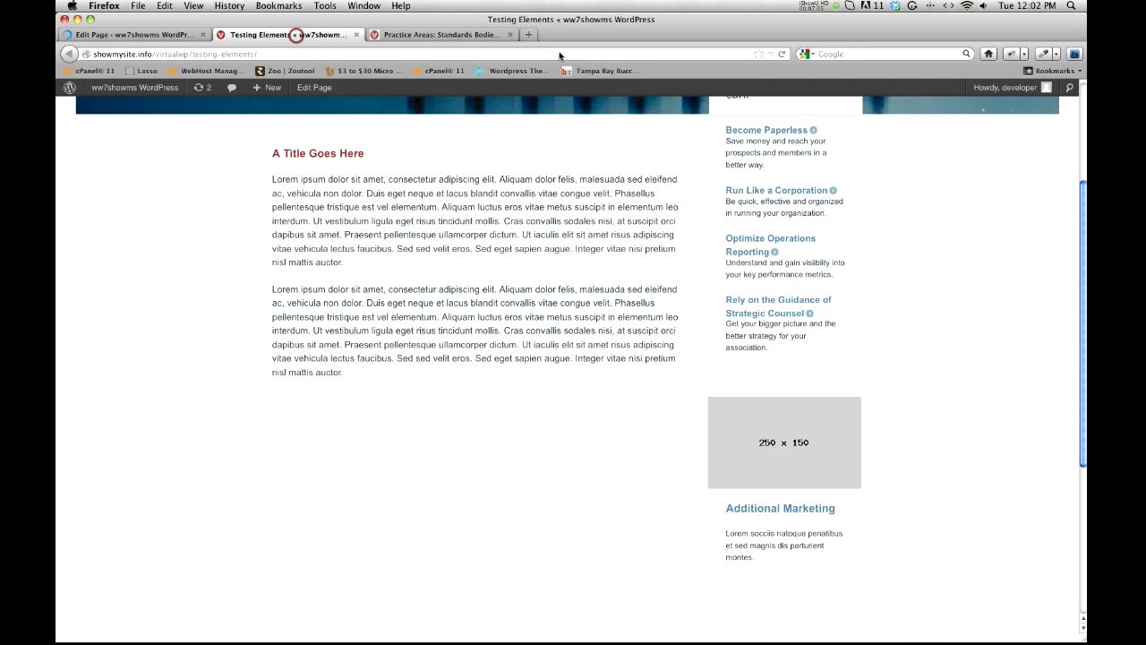
pyautogui.click(782, 54)
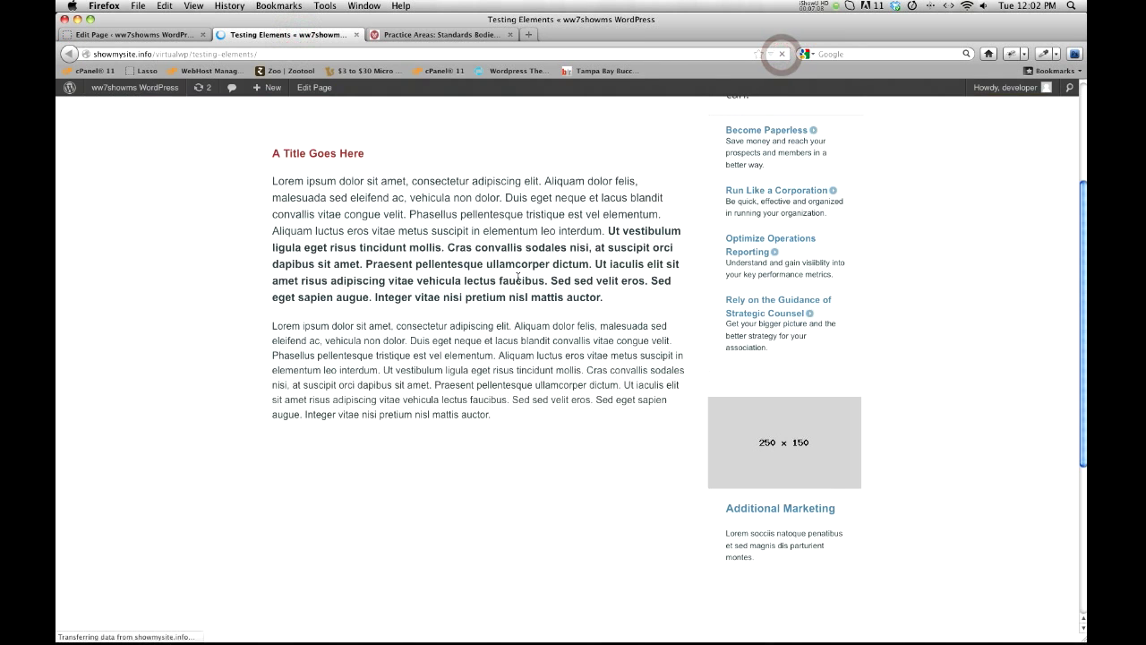
# Step: Examine the paragraph sizes and the bold text on the live Testing Elements page
pyautogui.moveTo(275, 182); pyautogui.dragTo(620, 280)
pyautogui.moveTo(275, 324); pyautogui.dragTo(524, 389)
pyautogui.click(506, 294)
pyautogui.click(475, 250)
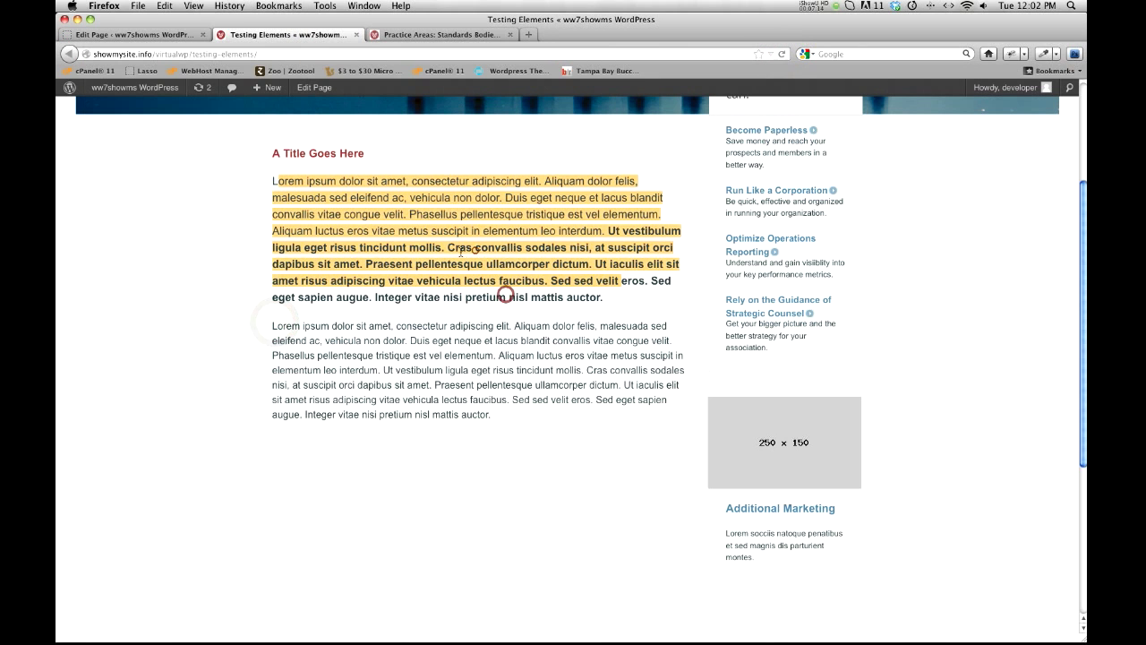
pyautogui.moveTo(458, 250); pyautogui.dragTo(567, 296)
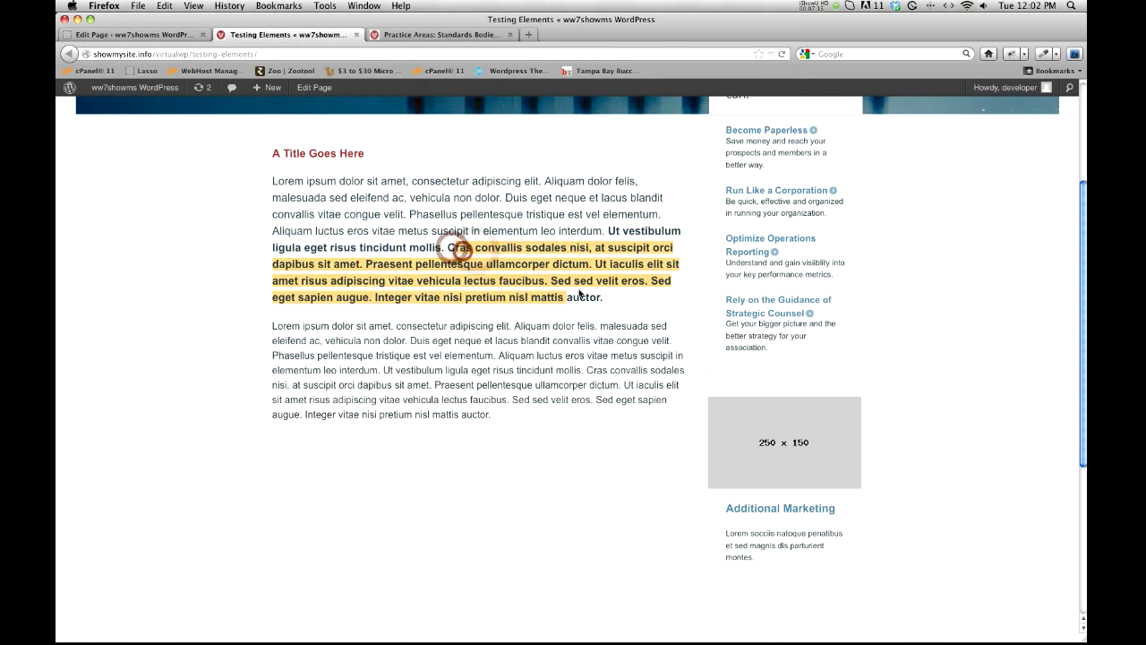
# Step: Insert a horizontal line below the second paragraph in the page editor and add a line of random filler text under it
pyautogui.click(125, 32)
pyautogui.click(320, 466)
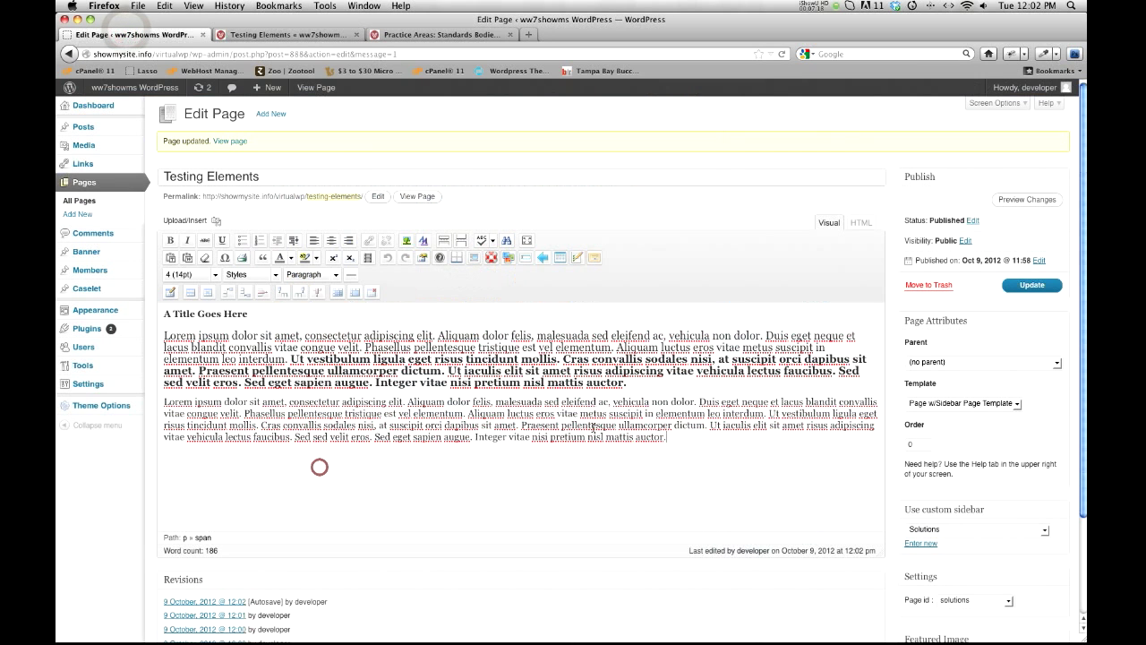
pyautogui.click(351, 278)
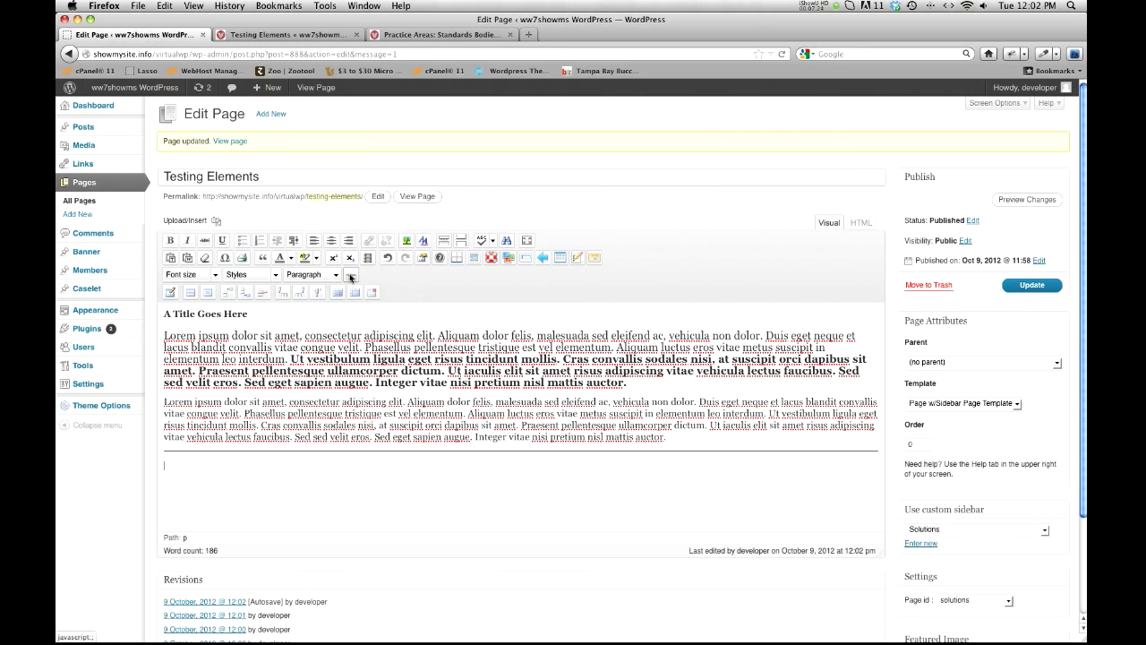
pyautogui.write('dfsdfsdfsdssfsdfsdfsdf kjsnfgkshkjfghsdklfhslkfdksfksafkds')
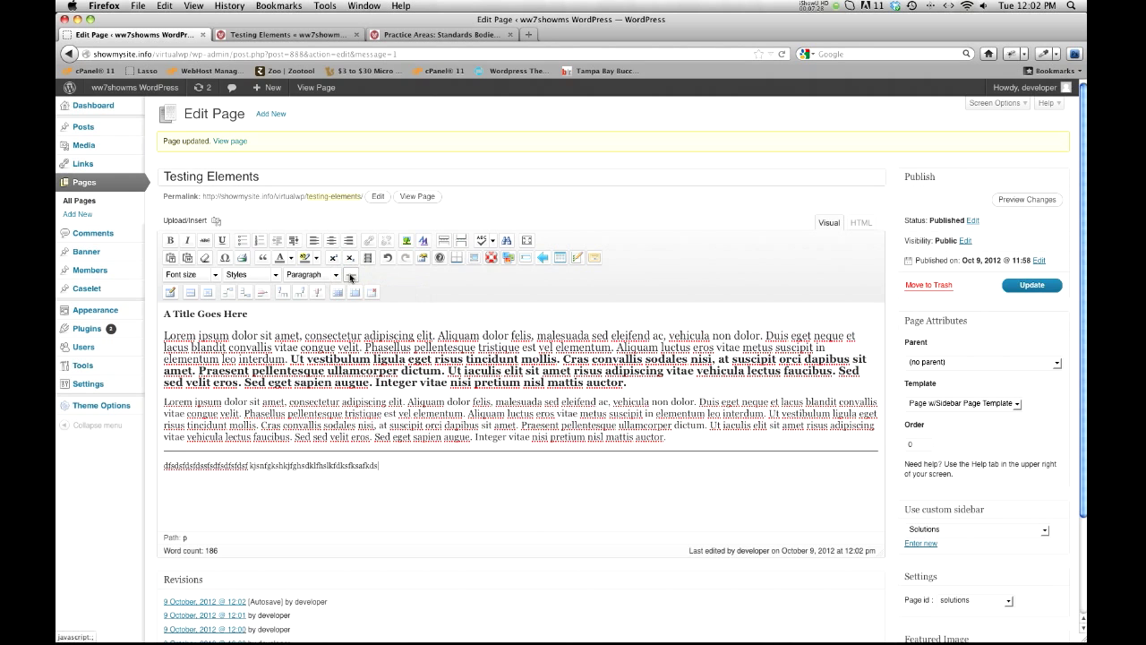
# Step: Update the page with the divider and filler text, and check the result on the reloaded live page
pyautogui.click(1028, 286)
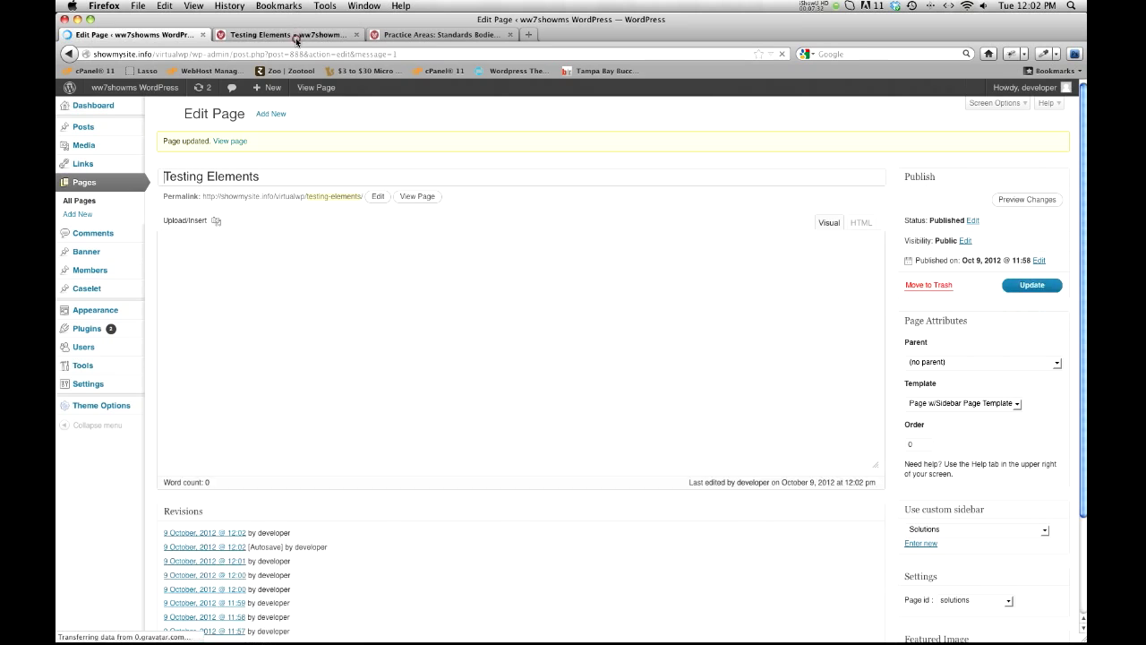
pyautogui.click(296, 36)
pyautogui.click(782, 54)
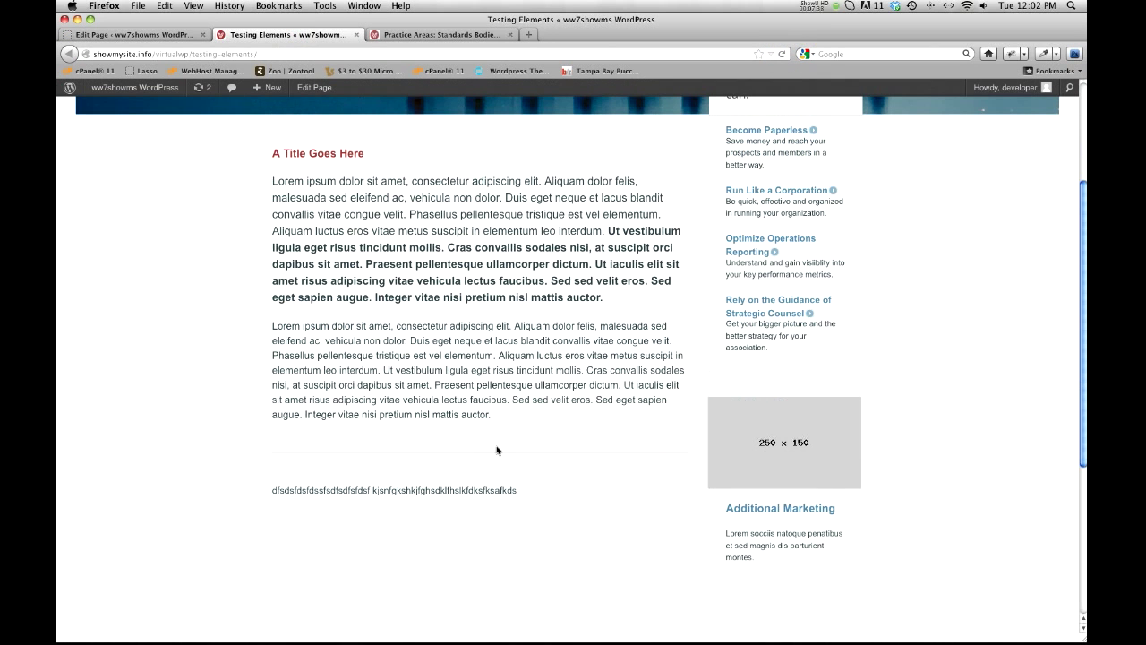
pyautogui.scroll(2, 343, 234)
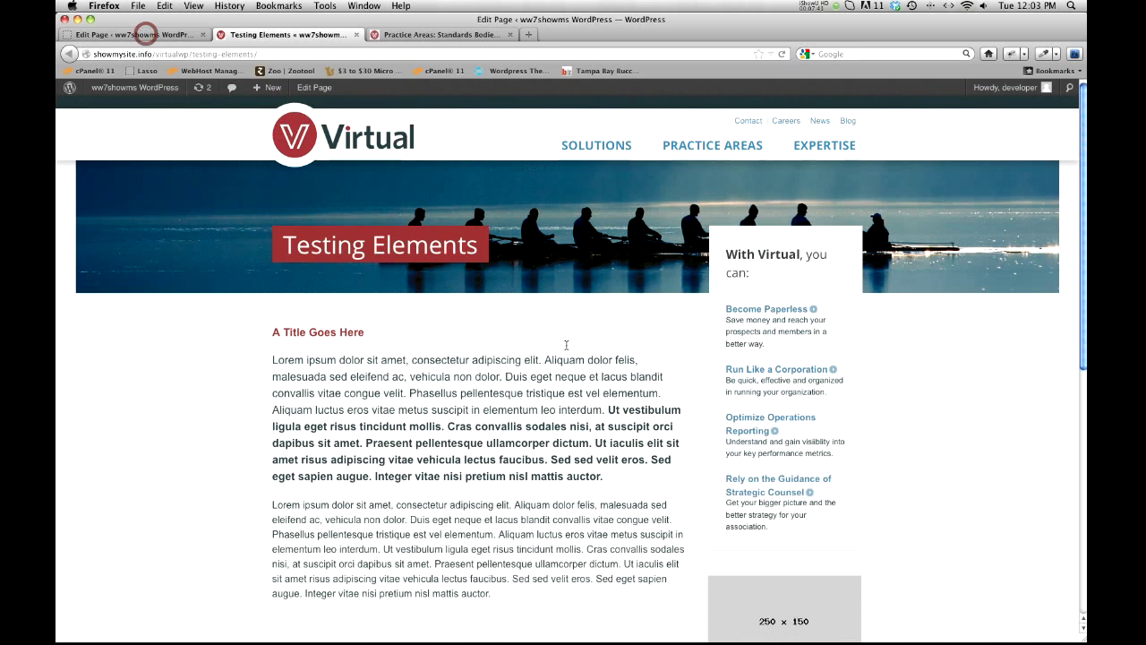
# Step: Look at the HTML source of the Testing Elements content and return to the visual editor
pyautogui.click(146, 34)
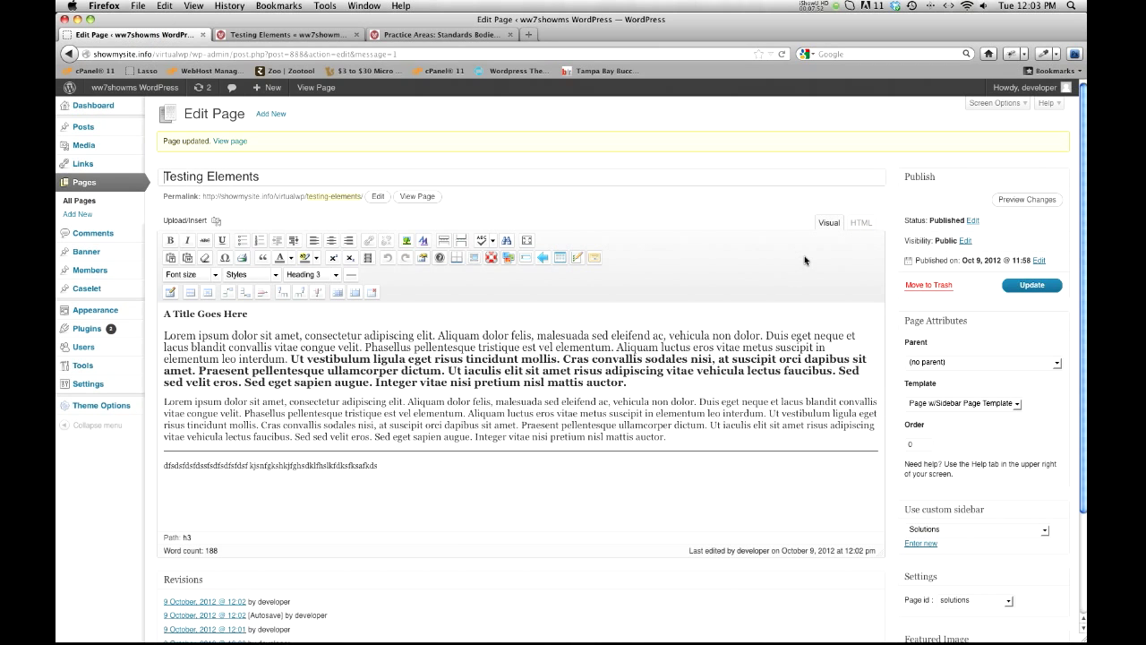
pyautogui.click(862, 226)
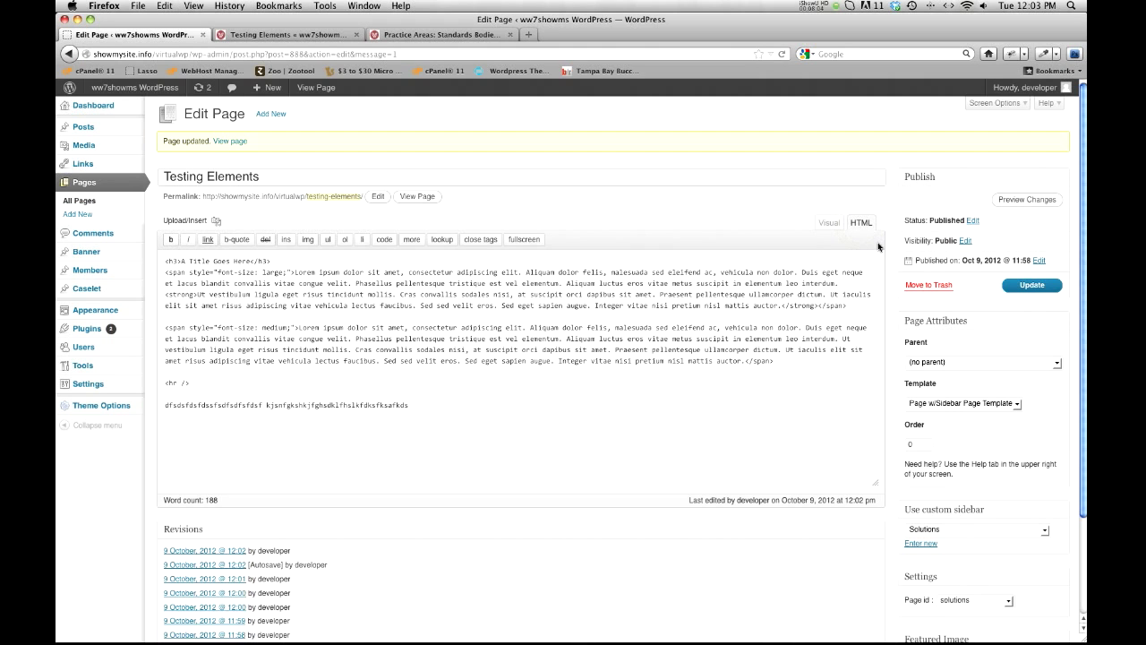
pyautogui.click(826, 223)
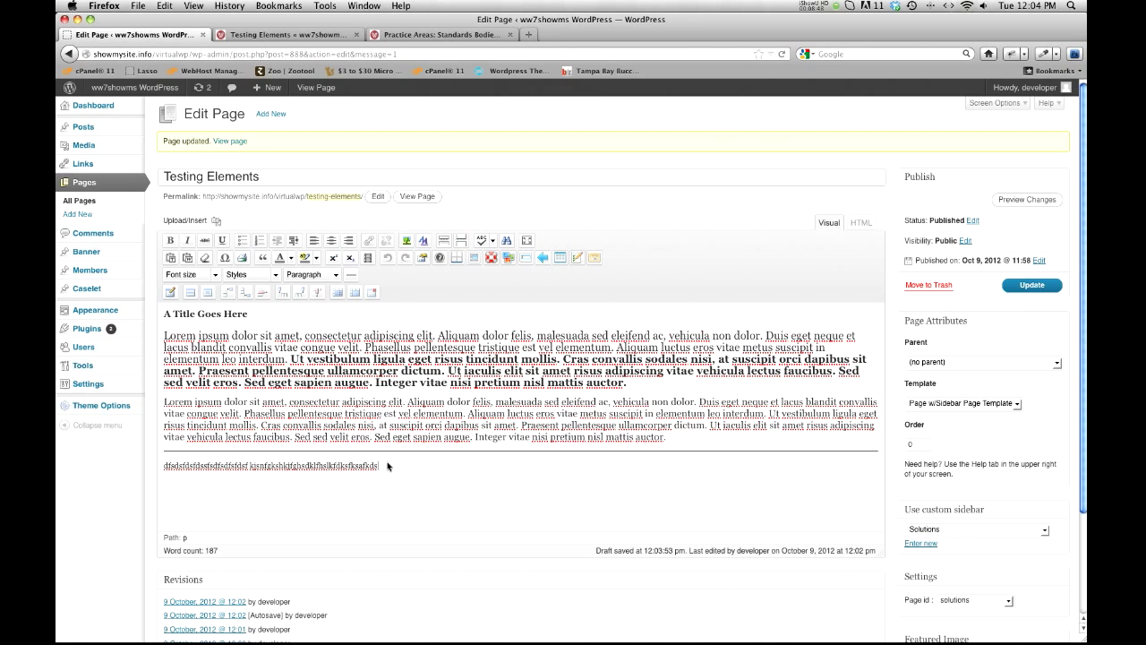
pyautogui.doubleClick(354, 466)
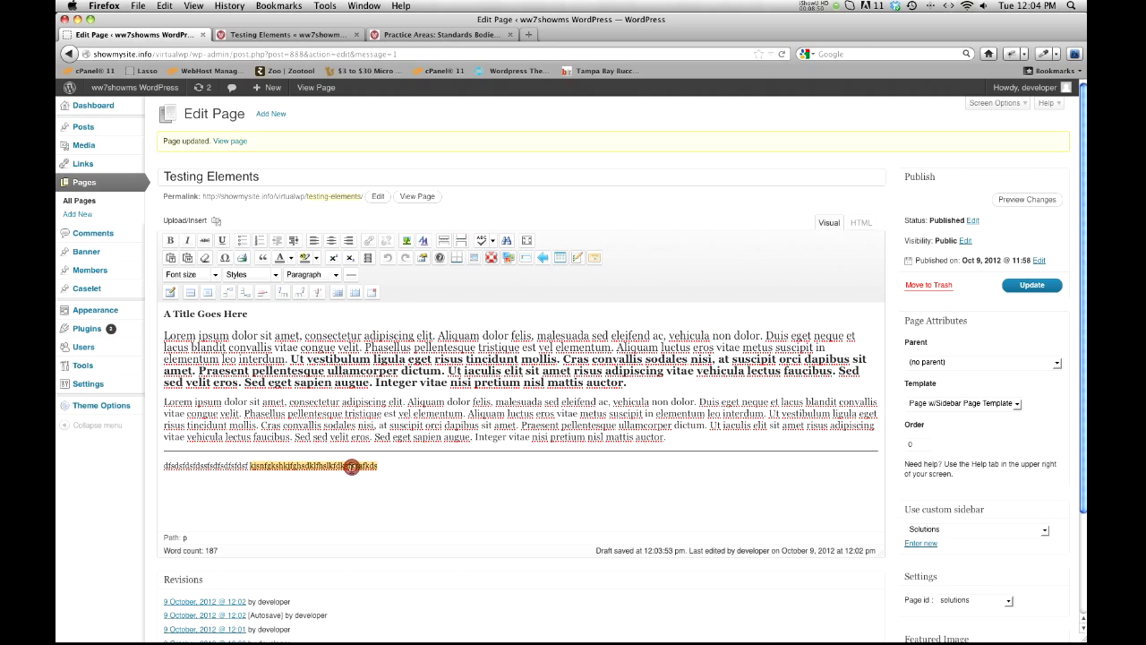
pyautogui.click(336, 275)
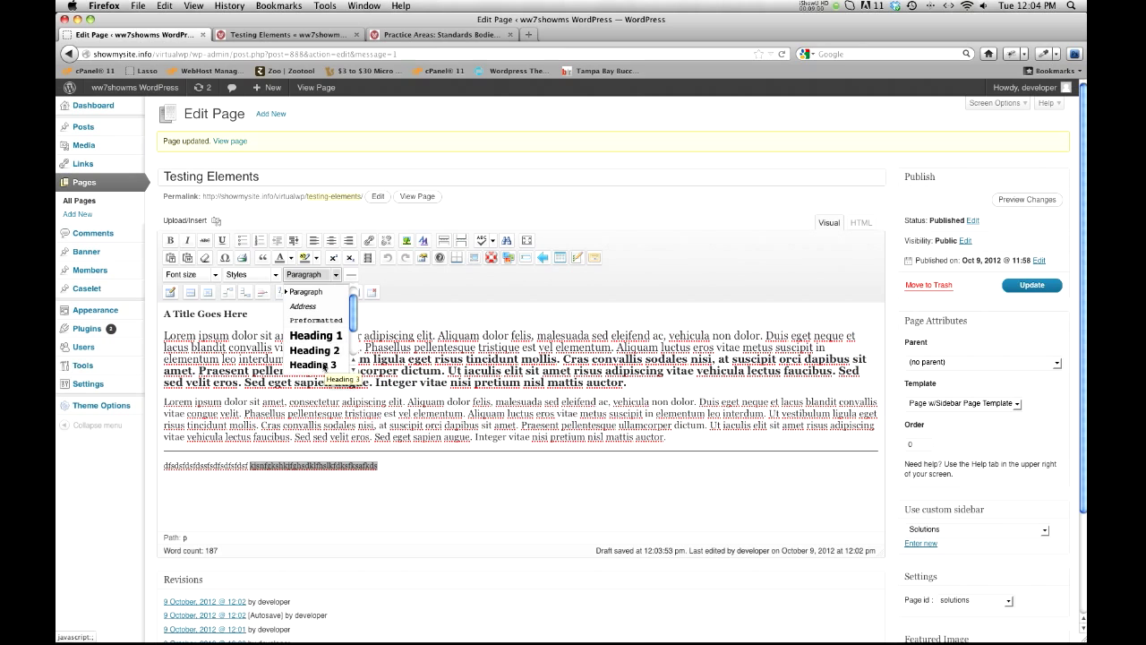
pyautogui.click(387, 511)
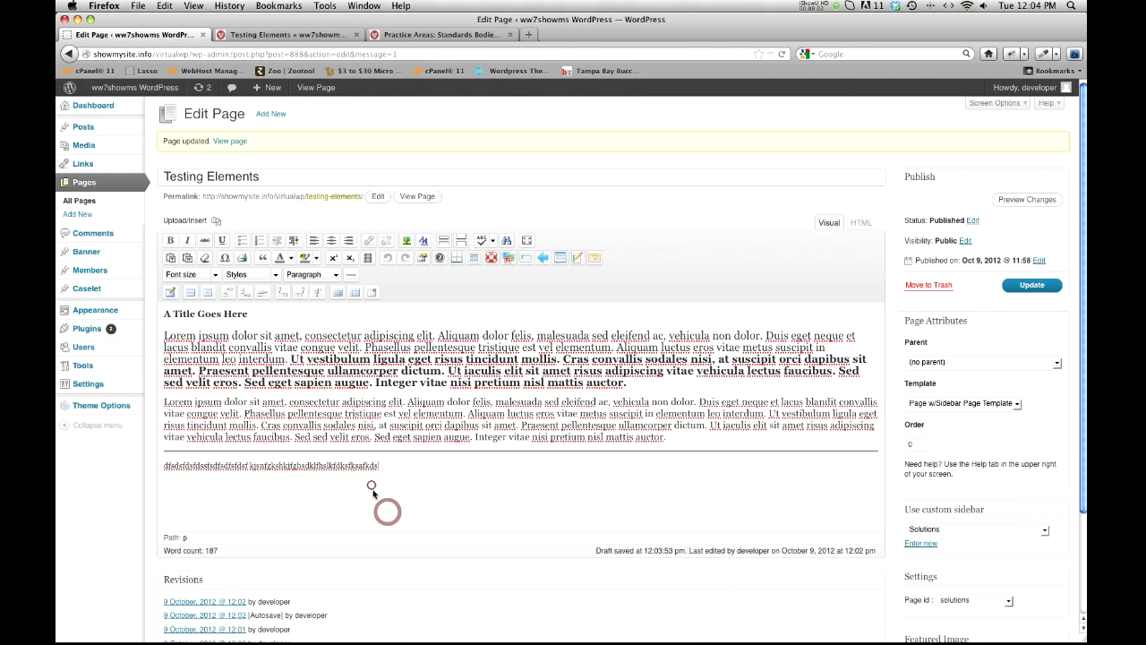
# Step: Format the entire filler line below the divider as Heading 3 with font size 5 (18pt)
pyautogui.tripleClick(320, 465)
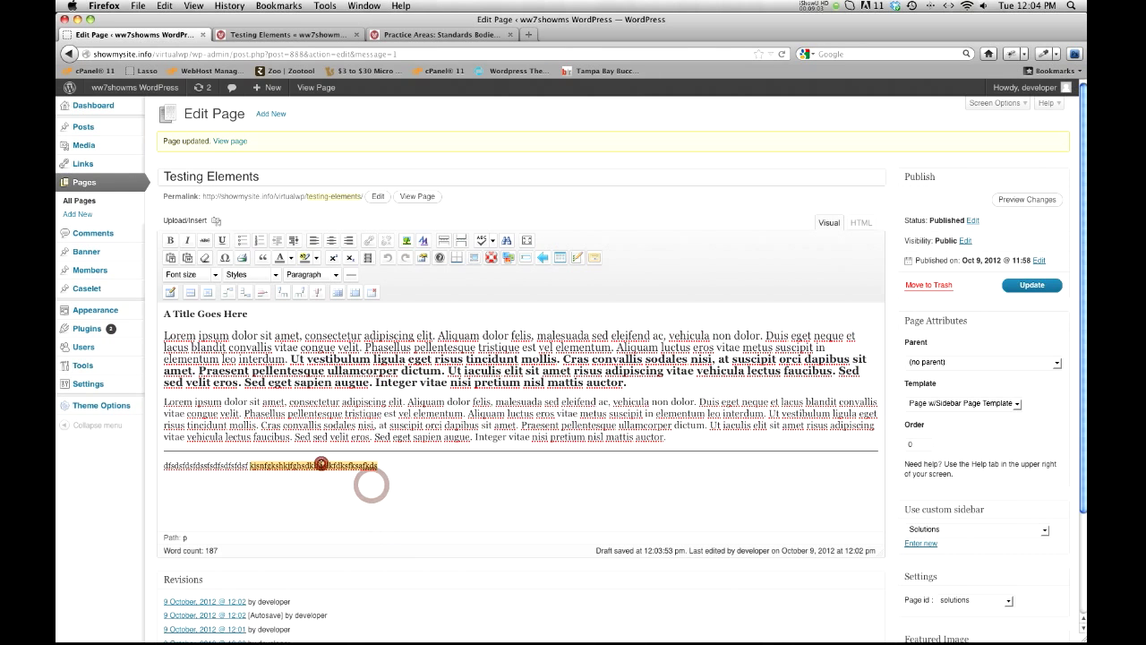
pyautogui.click(336, 274)
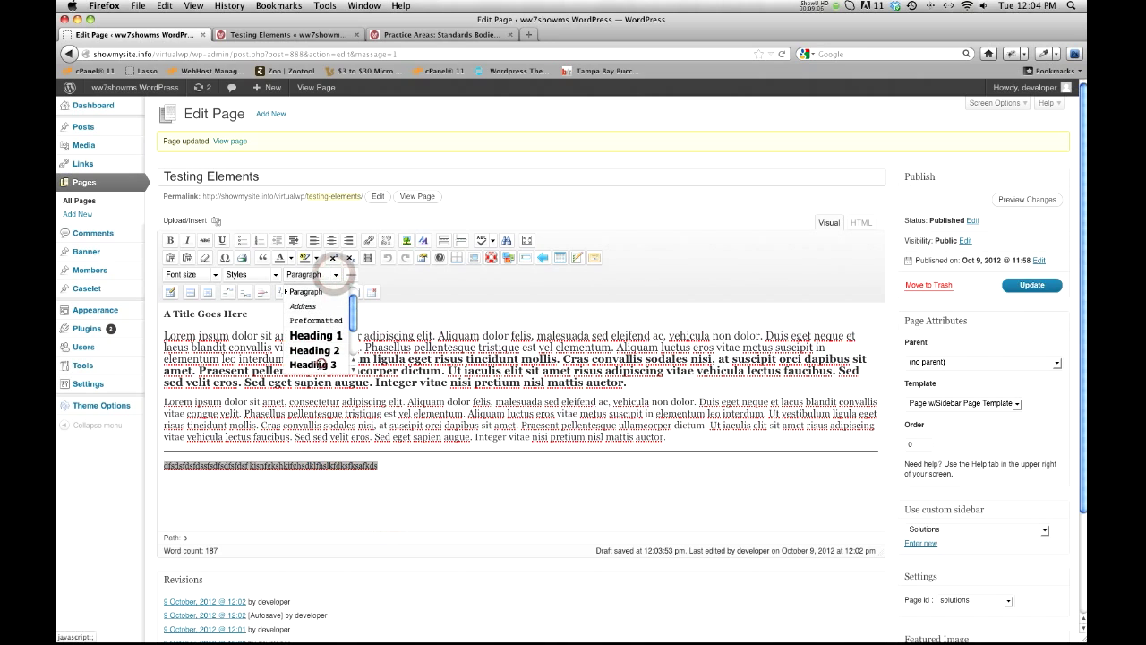
pyautogui.click(320, 364)
pyautogui.click(215, 275)
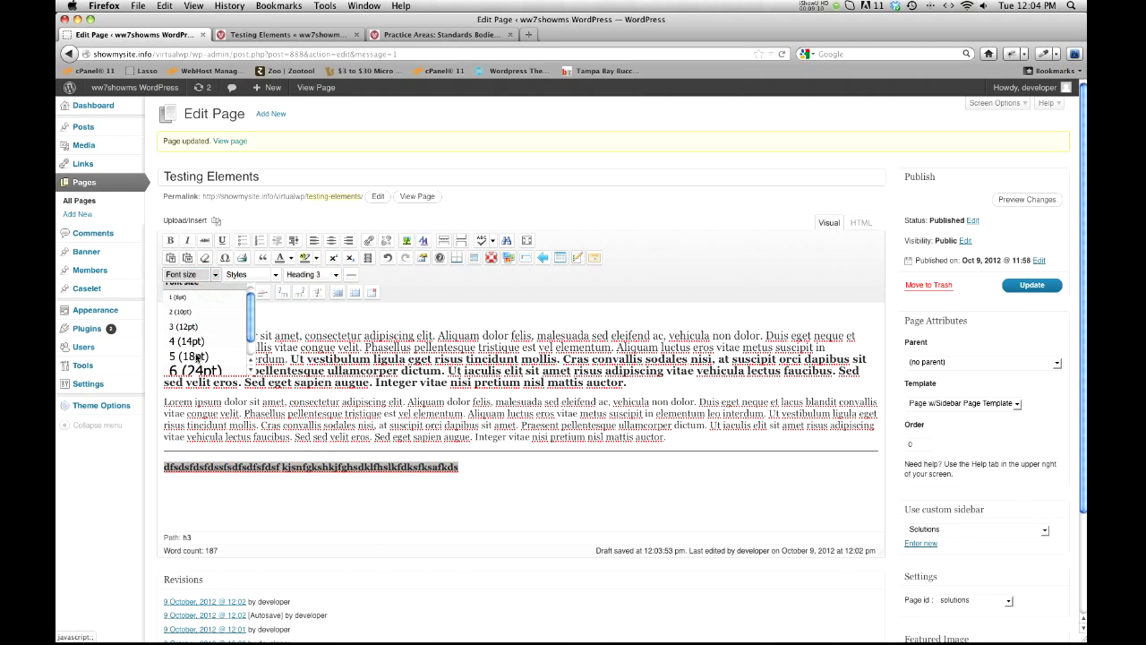
pyautogui.scroll(-1, 197, 357)
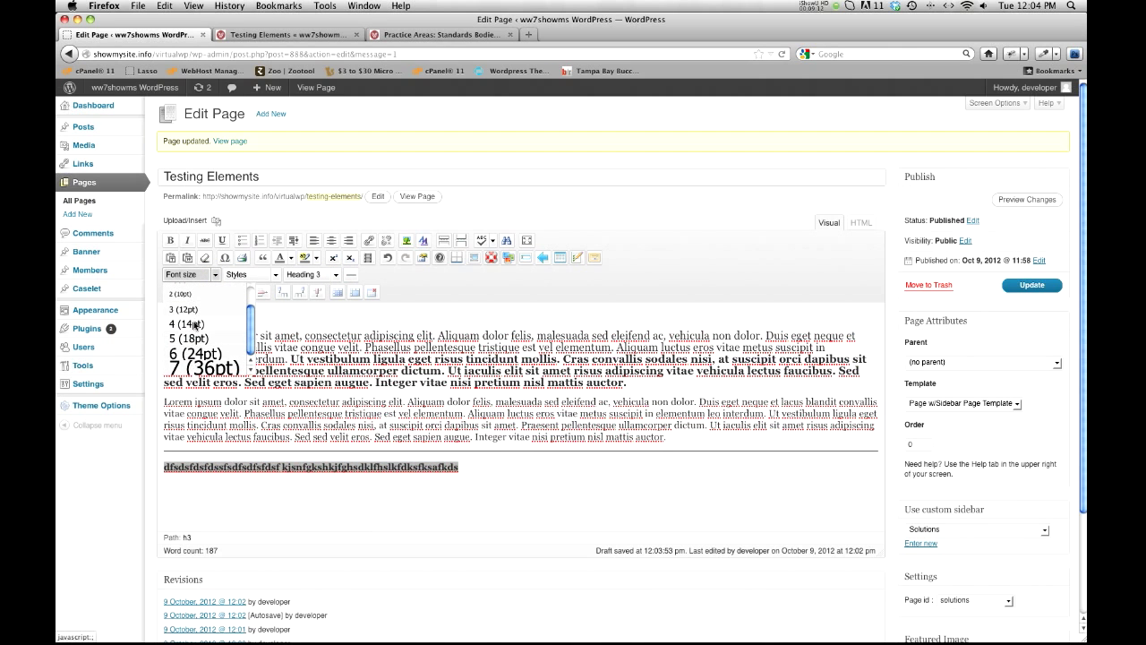
pyautogui.scroll(-1, 195, 324)
pyautogui.scroll(1, 188, 273)
pyautogui.scroll(-1, 211, 289)
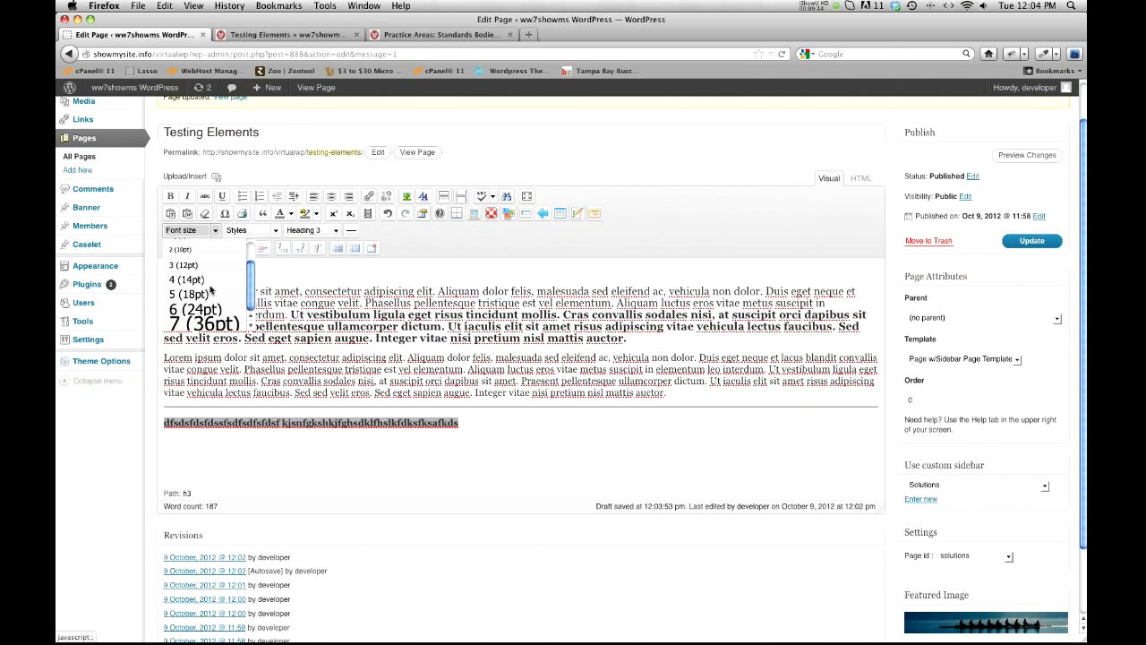
pyautogui.click(189, 295)
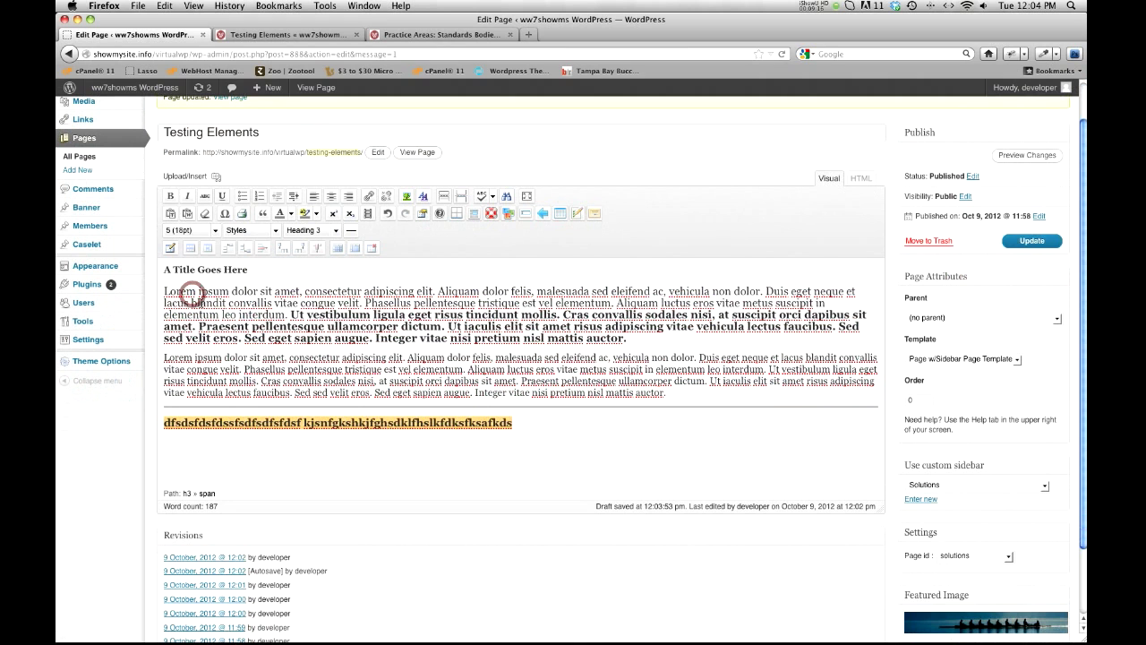
# Step: Update the page with the restyled filler heading and check it below the divider on the reloaded live page
pyautogui.click(1009, 241)
pyautogui.click(300, 36)
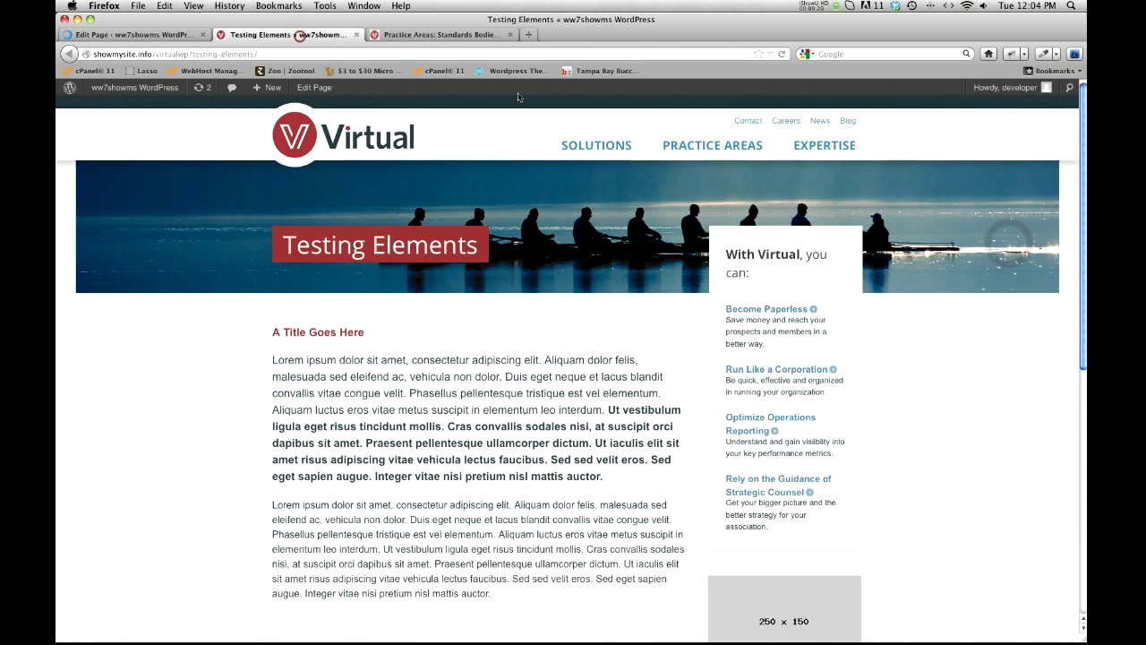
pyautogui.click(782, 56)
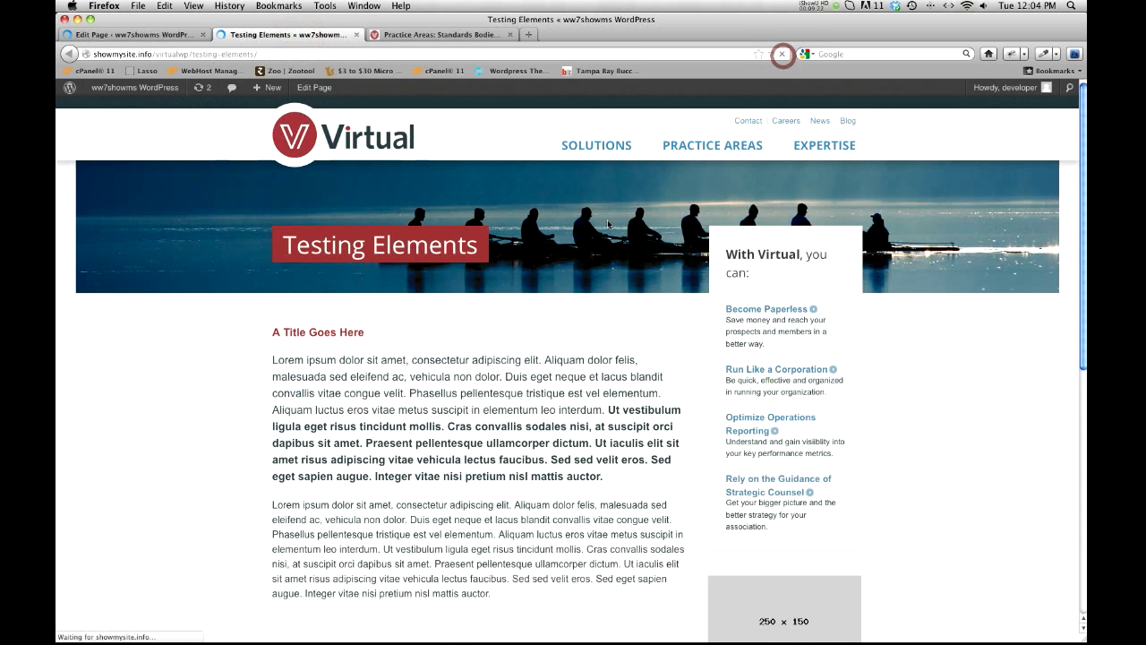
pyautogui.scroll(-5, 528, 270)
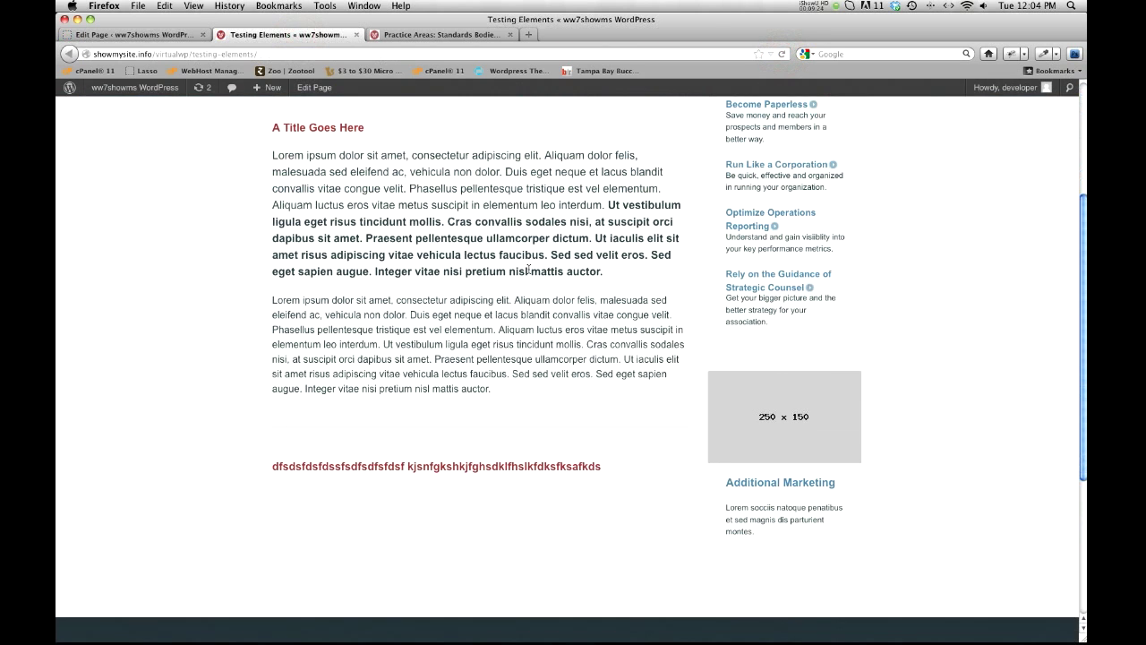
pyautogui.scroll(2, 431, 414)
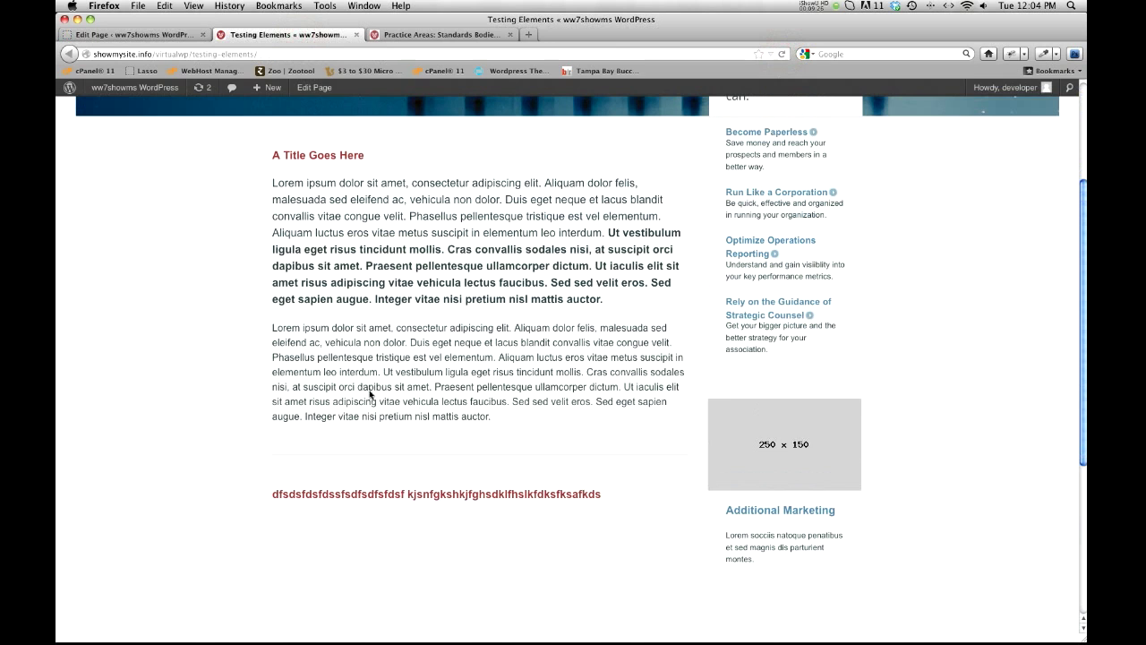
# Step: Return to the page editor, examine the HTML markup of the filler heading, and go back to the visual editor
pyautogui.click(162, 37)
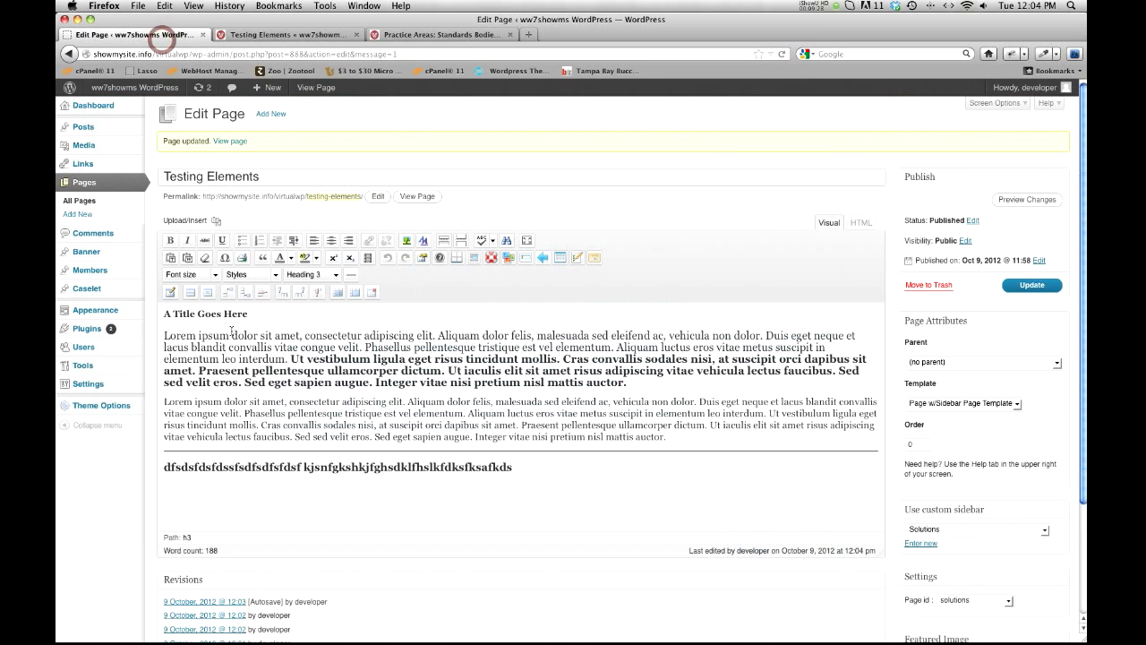
pyautogui.tripleClick(300, 466)
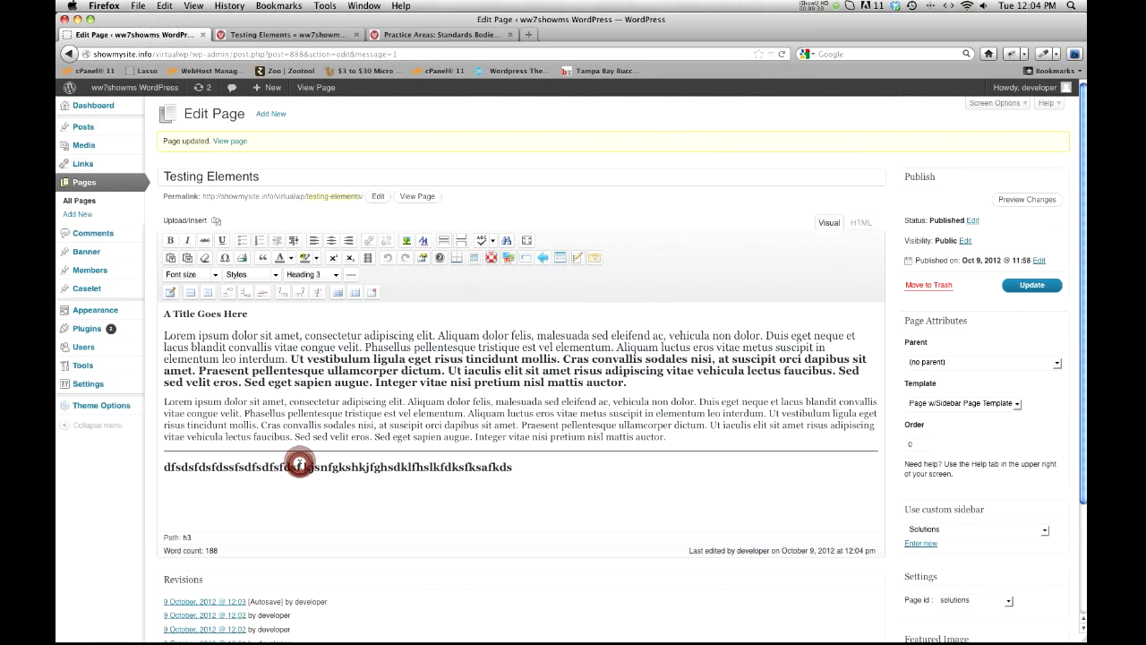
pyautogui.click(861, 222)
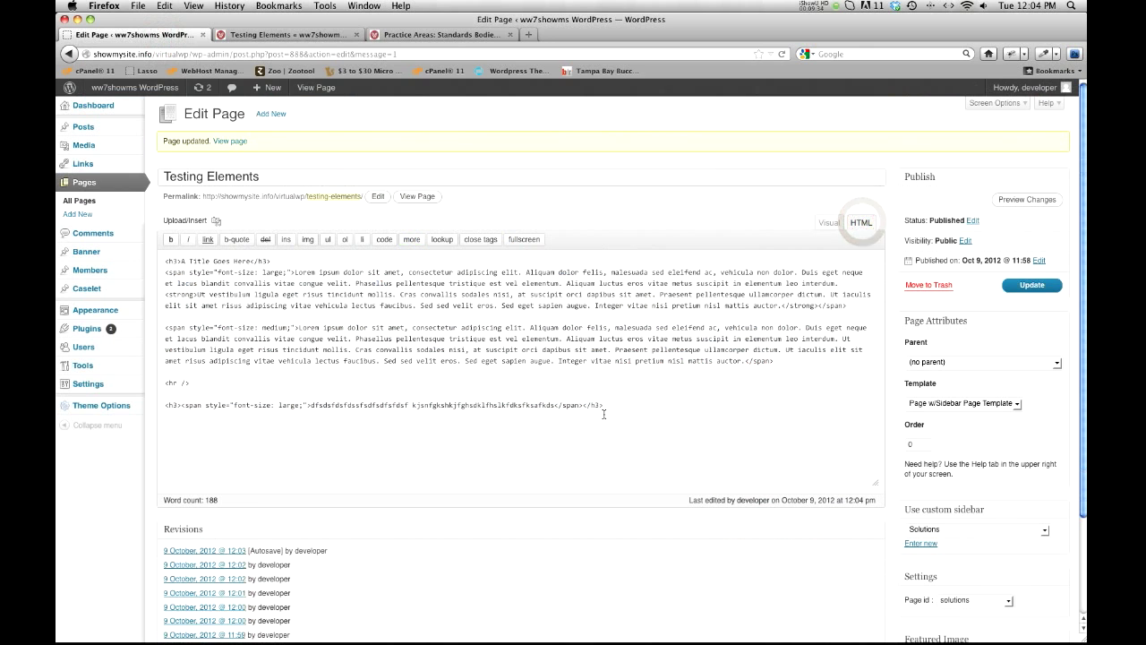
pyautogui.moveTo(609, 407); pyautogui.dragTo(172, 403)
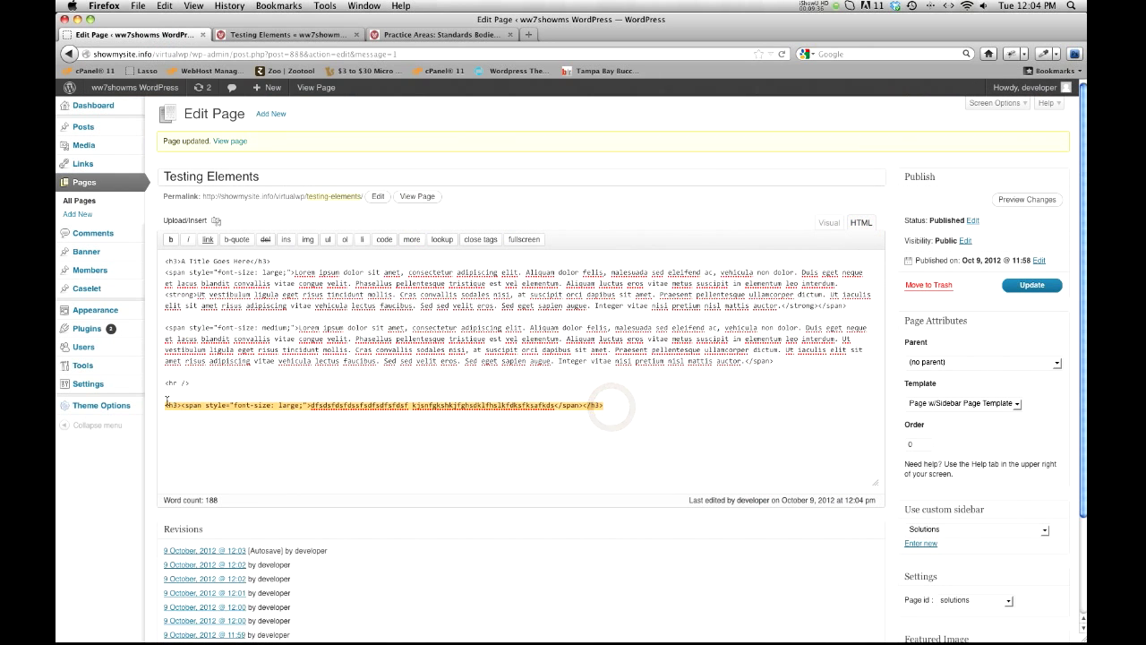
pyautogui.click(859, 228)
pyautogui.click(829, 226)
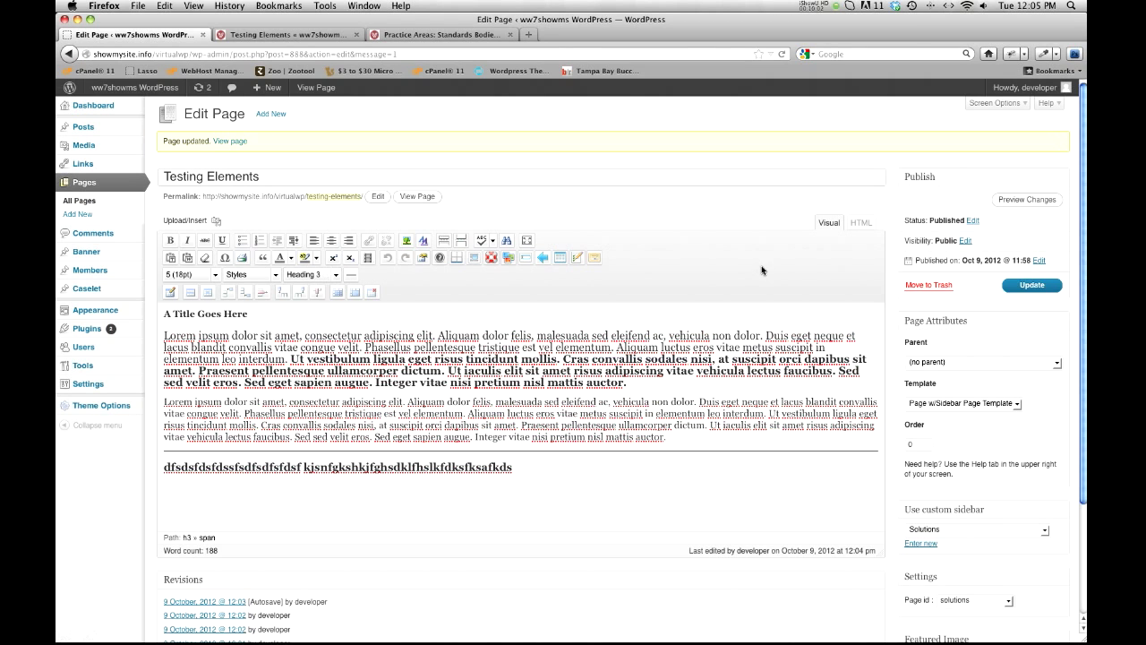
# Step: Compare the visual and HTML versions of the page content by switching between them repeatedly
pyautogui.click(856, 223)
pyautogui.click(830, 223)
pyautogui.click(858, 222)
pyautogui.click(831, 224)
pyautogui.doubleClick(486, 466)
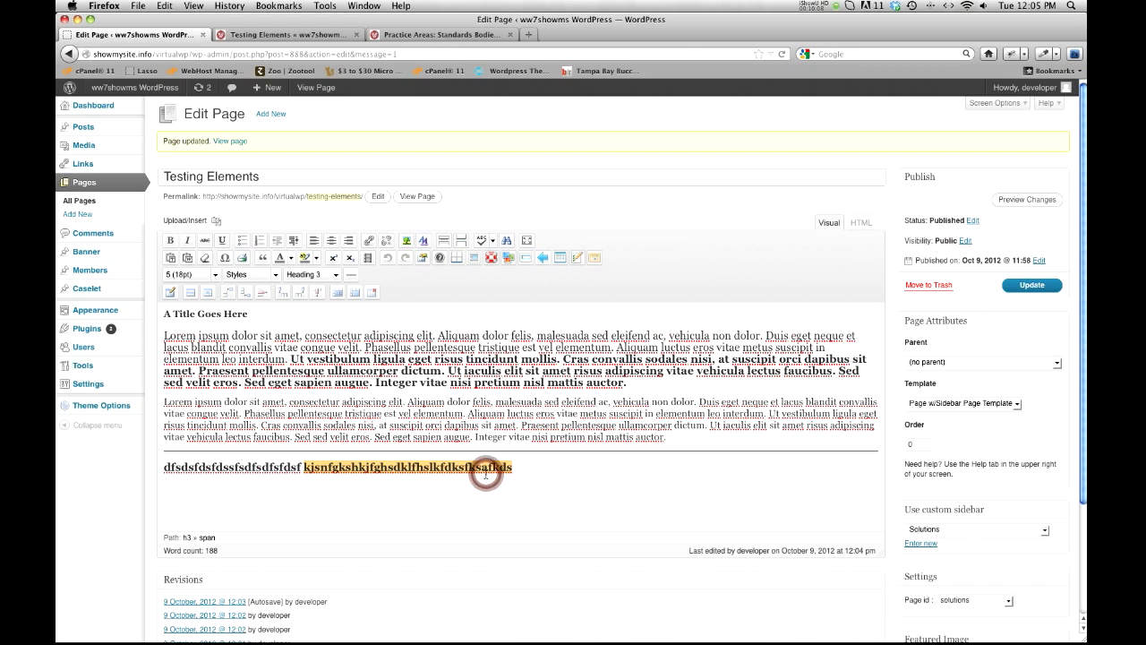
pyautogui.click(863, 223)
pyautogui.click(833, 223)
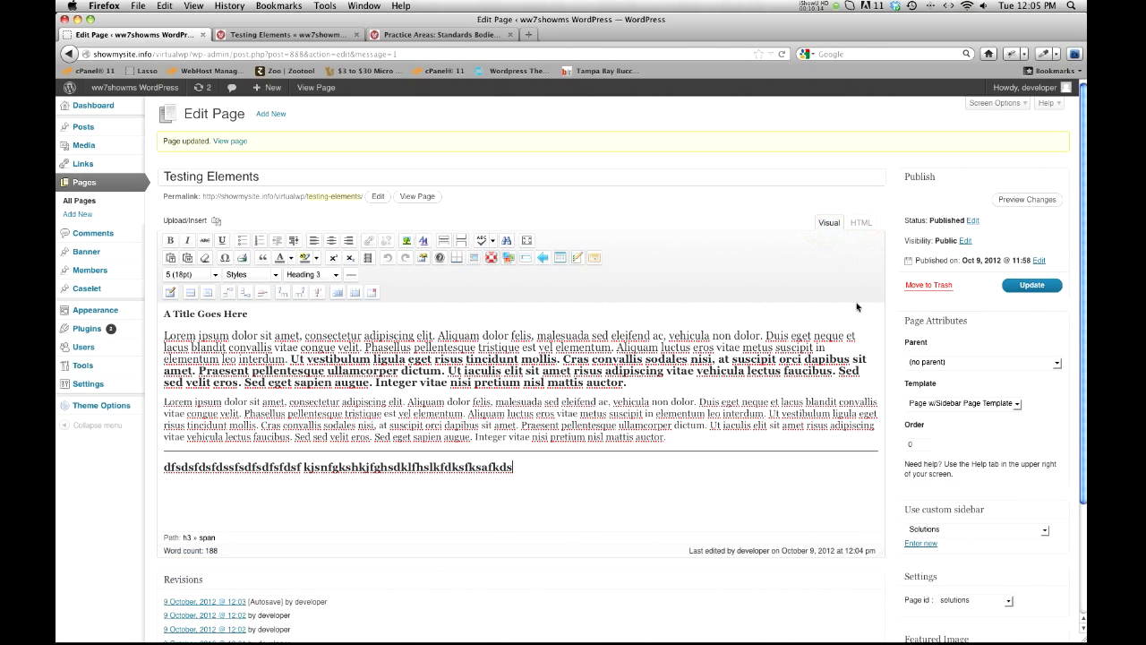
# Step: Highlight the page's complete HTML code from the filler heading up to the title, then return to the visual editor
pyautogui.tripleClick(425, 468)
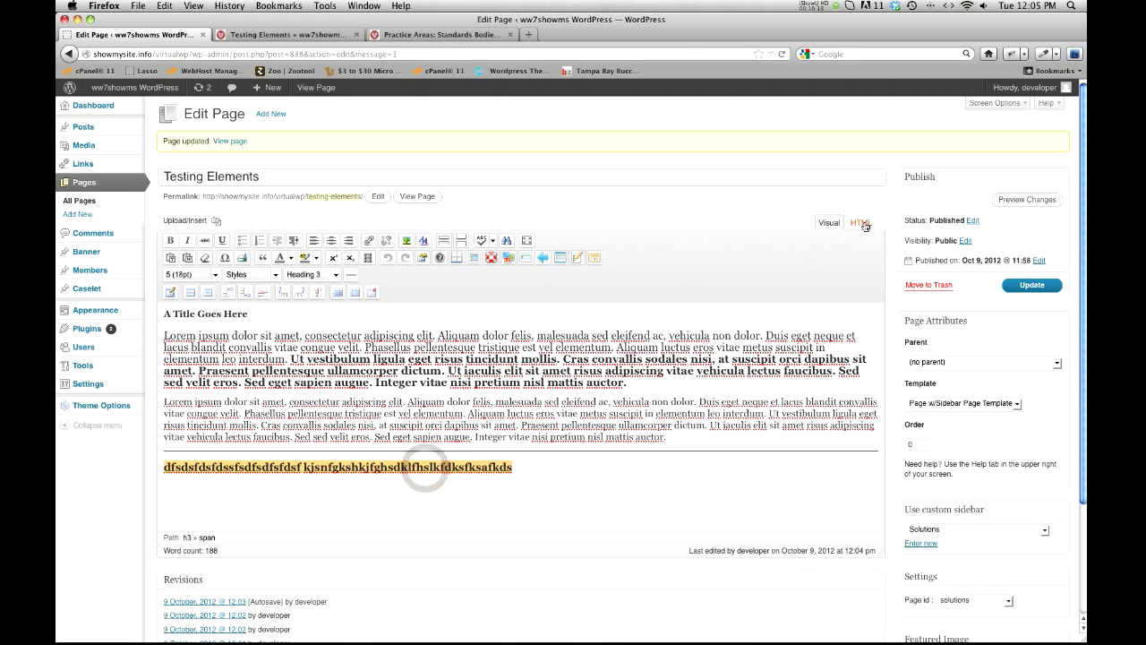
pyautogui.click(865, 225)
pyautogui.moveTo(610, 404); pyautogui.dragTo(164, 261)
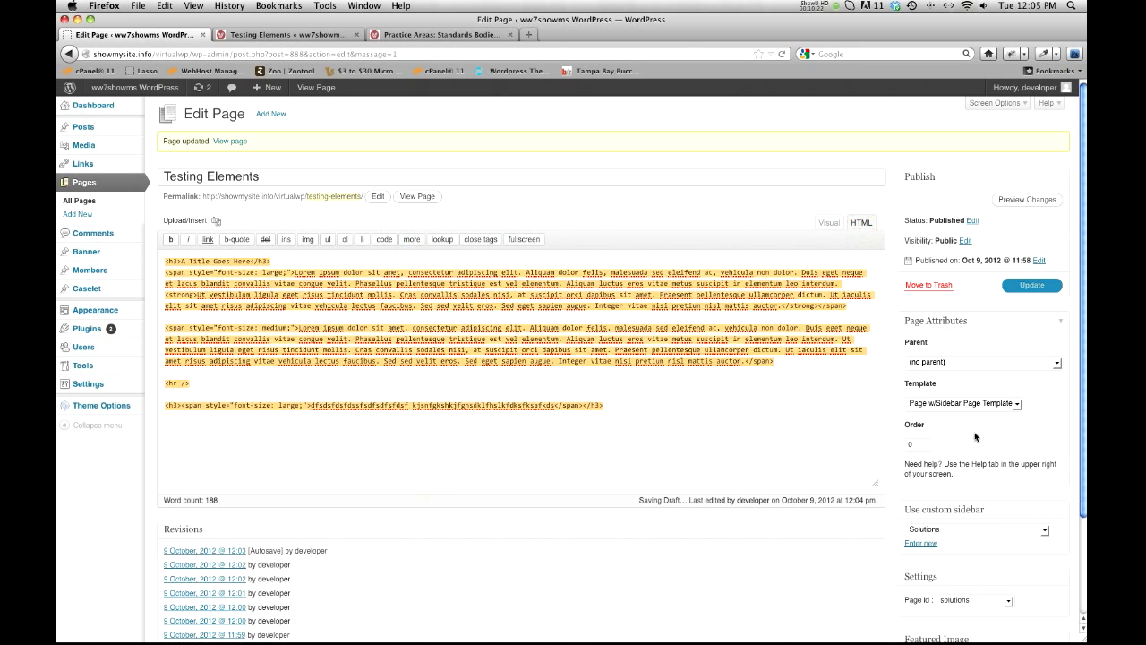
pyautogui.click(824, 223)
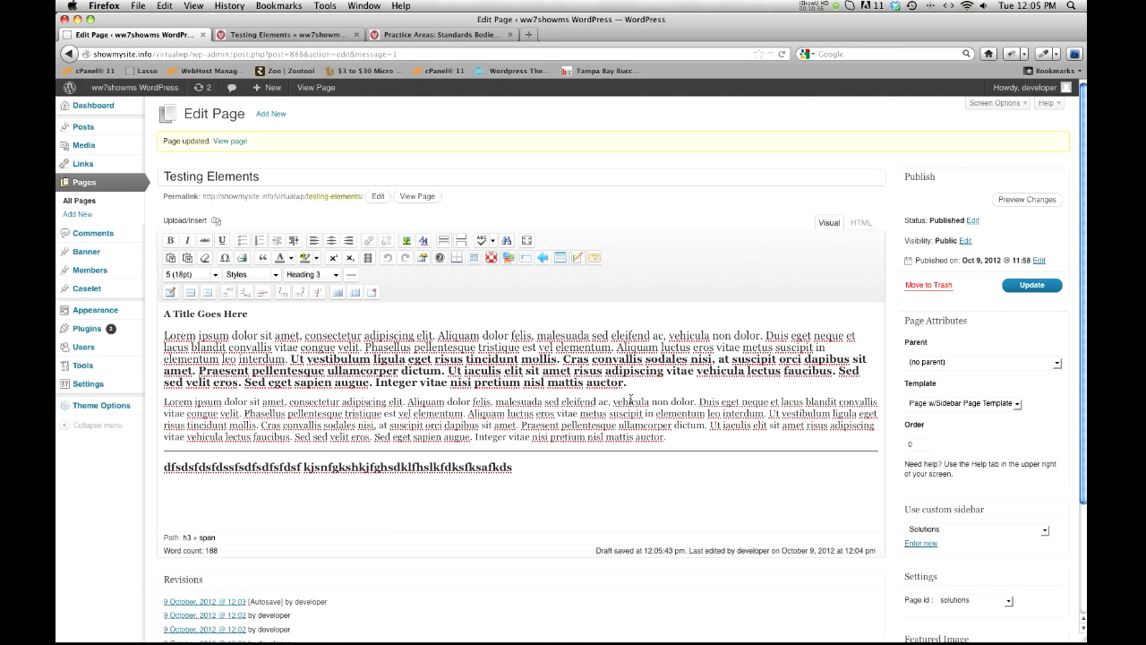
# Step: Delete the second word of the filler heading below the divider
pyautogui.click(566, 464)
pyautogui.scroll(-1, 544, 469)
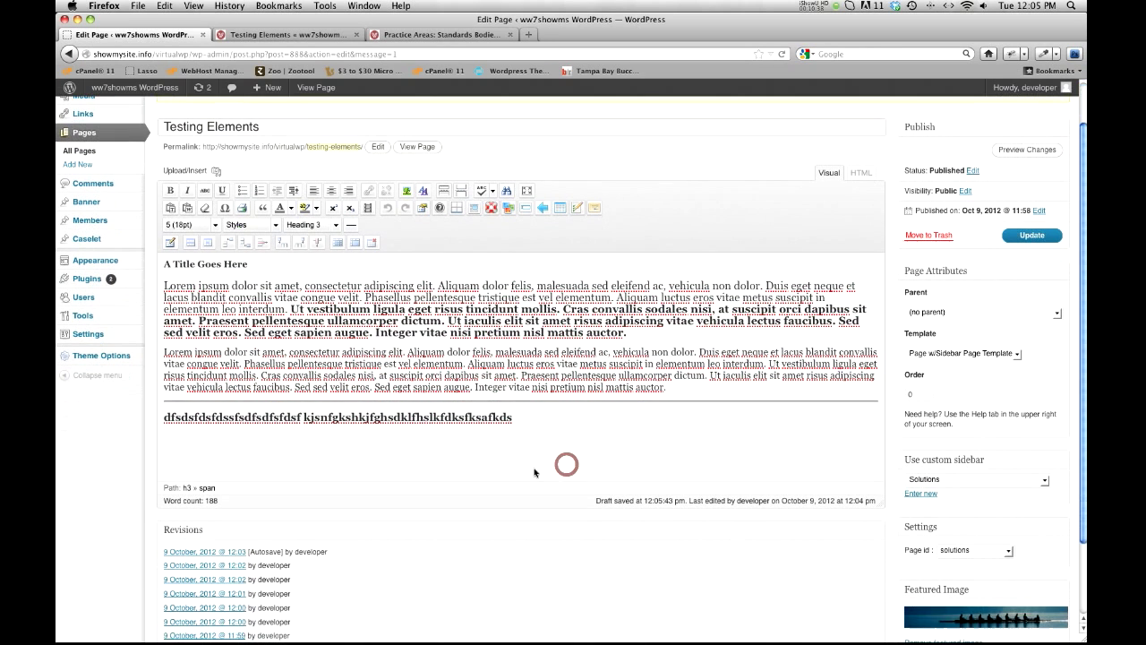
pyautogui.doubleClick(495, 417)
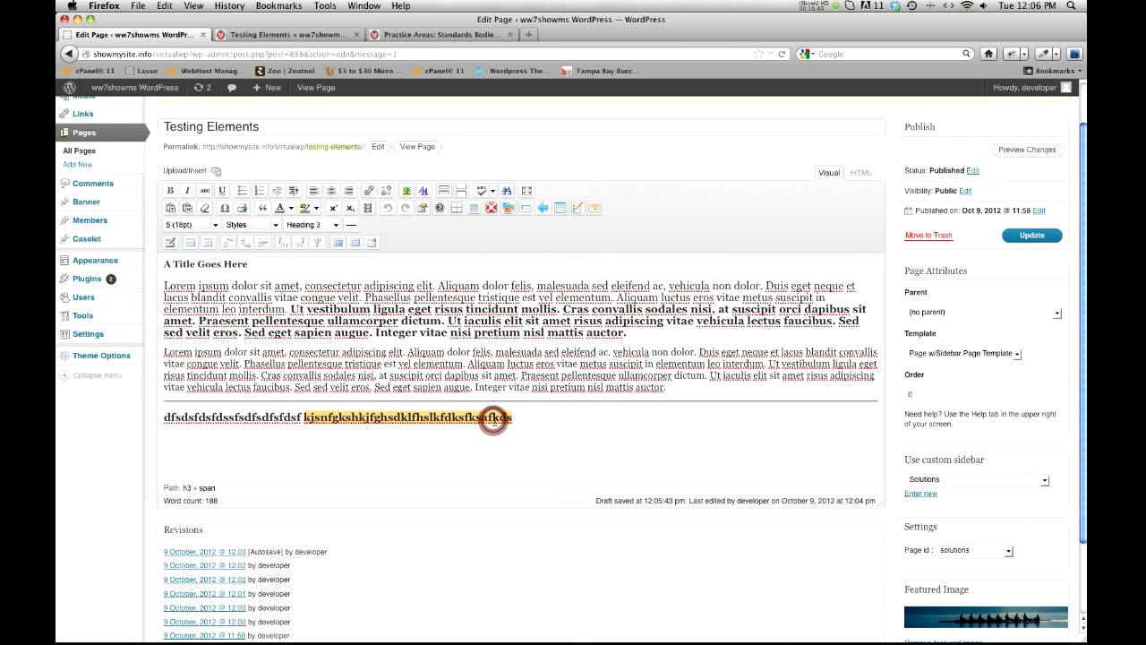
pyautogui.press('BackSpace')
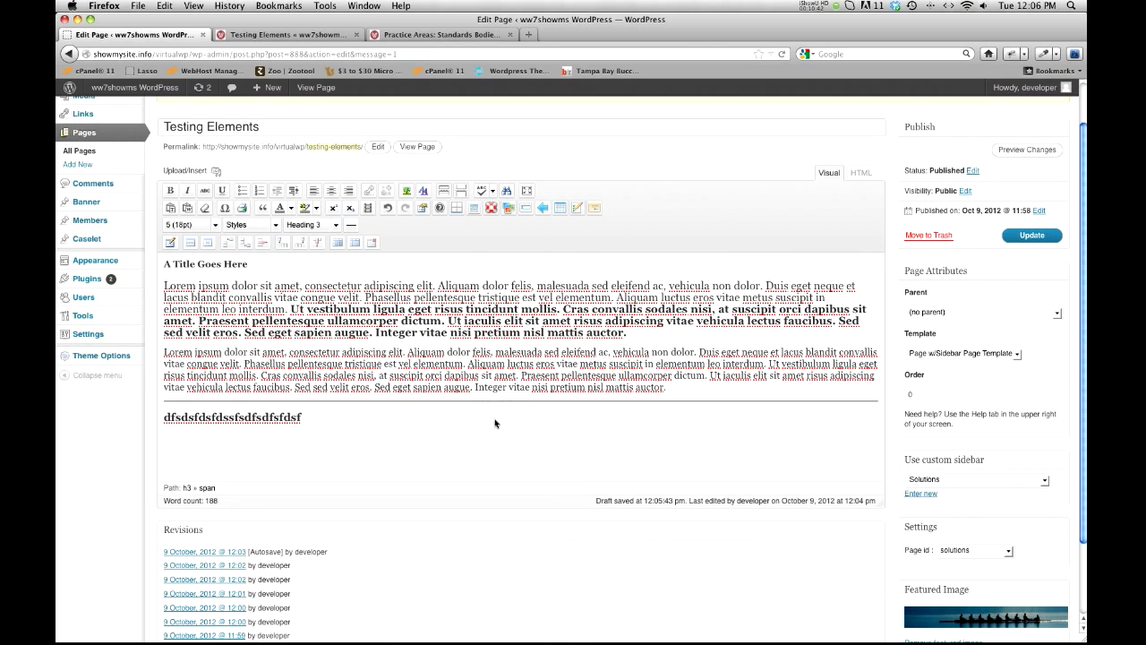